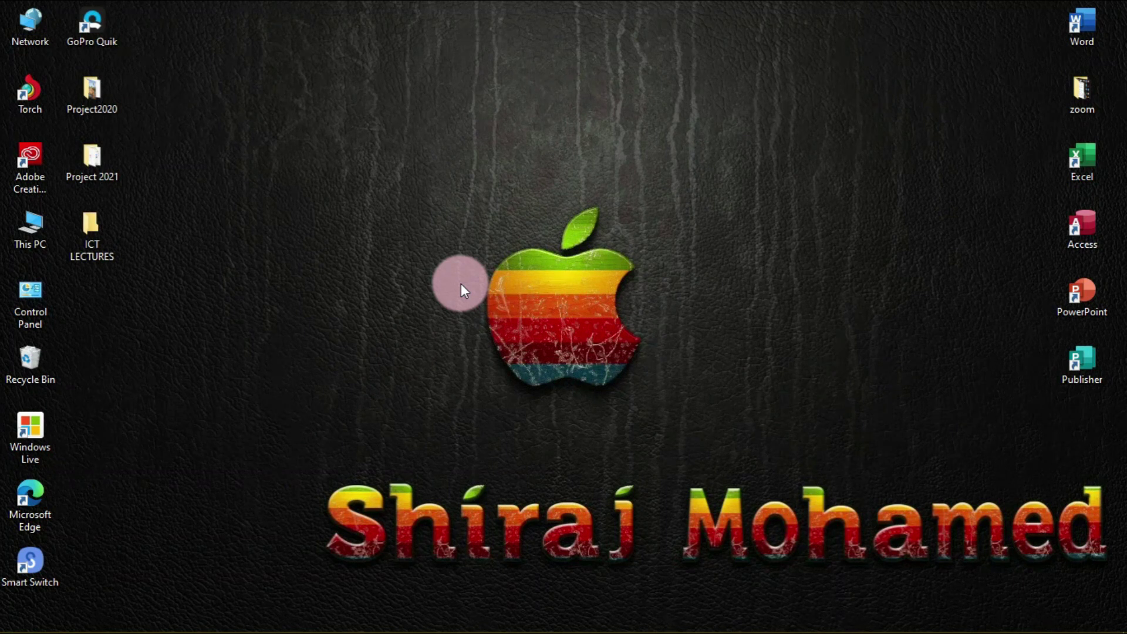
Open the Start menu and jump the app list to the P programs, PowerPoint and Publisher.
left_click(14, 621)
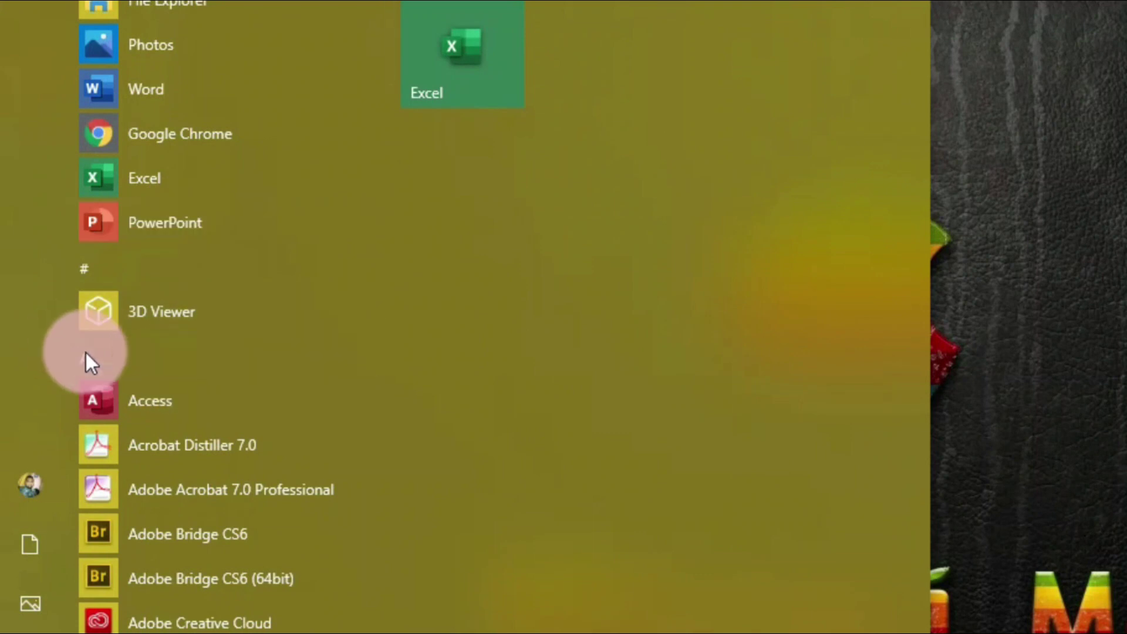
left_click(85, 352)
left_click(258, 373)
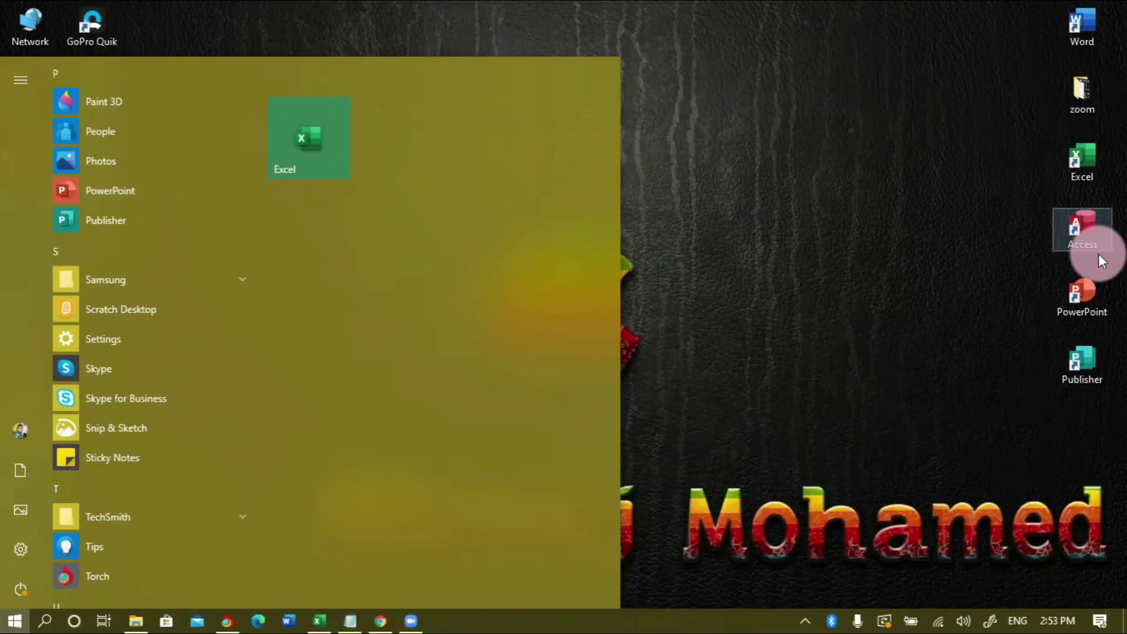
Launch PowerPoint from the desktop, create a blank presentation, and select title slide 1.
double_click(1083, 301)
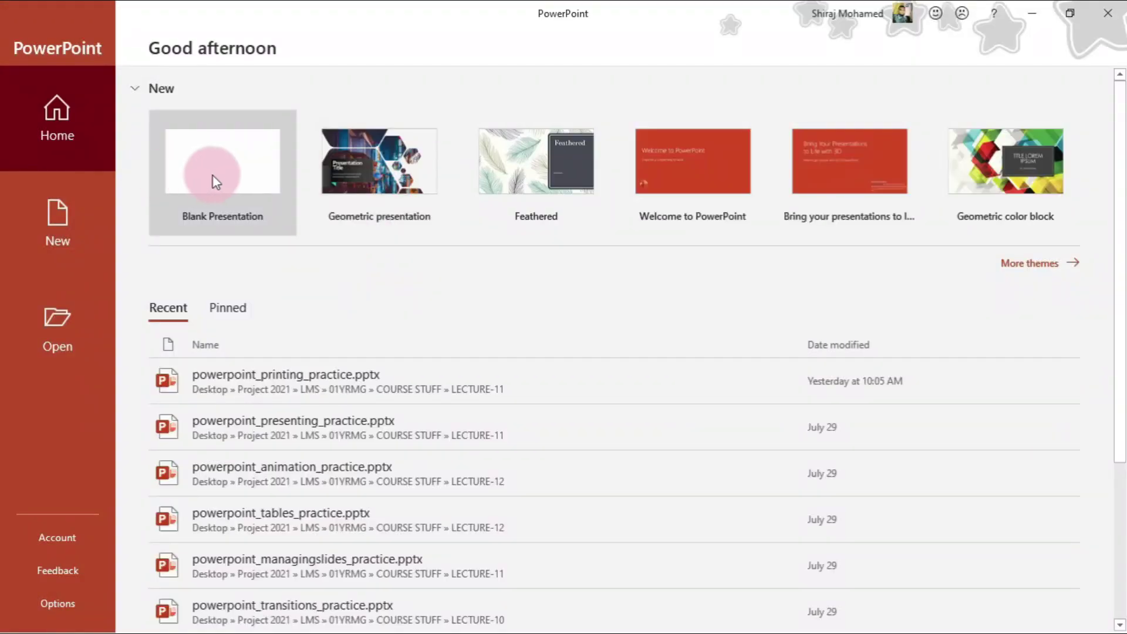
left_click(224, 165)
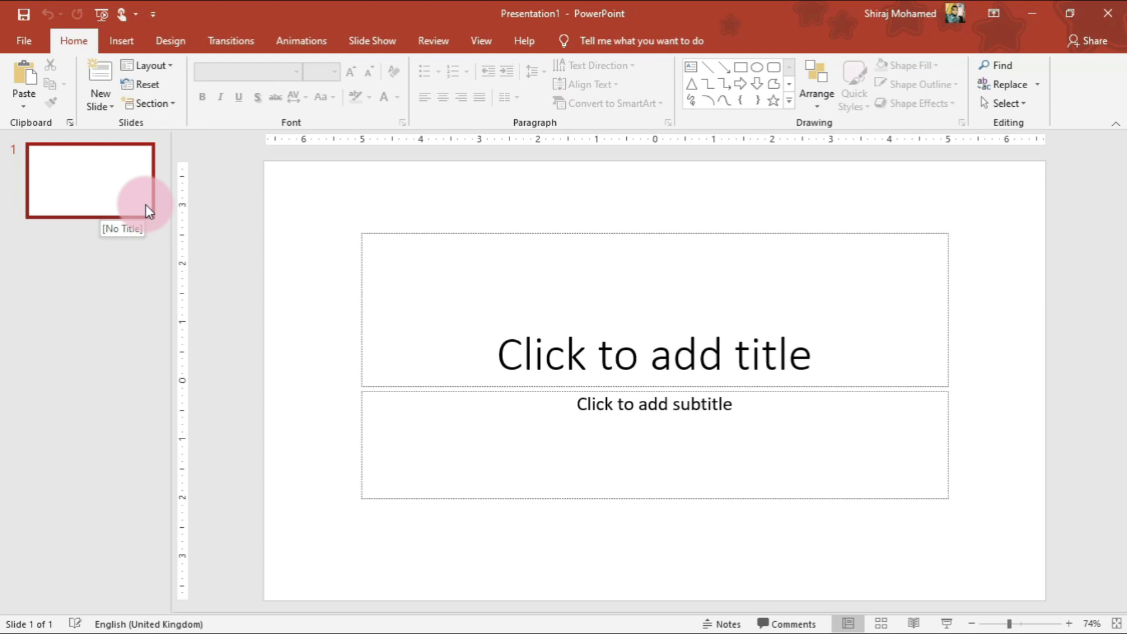
left_click(148, 211)
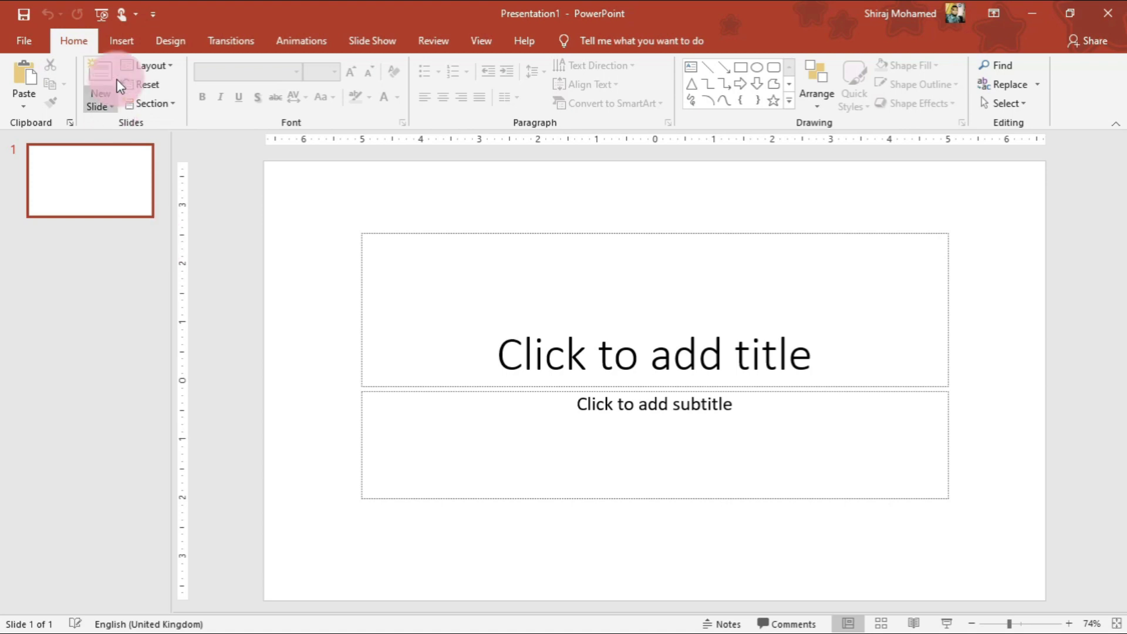
left_click(129, 46)
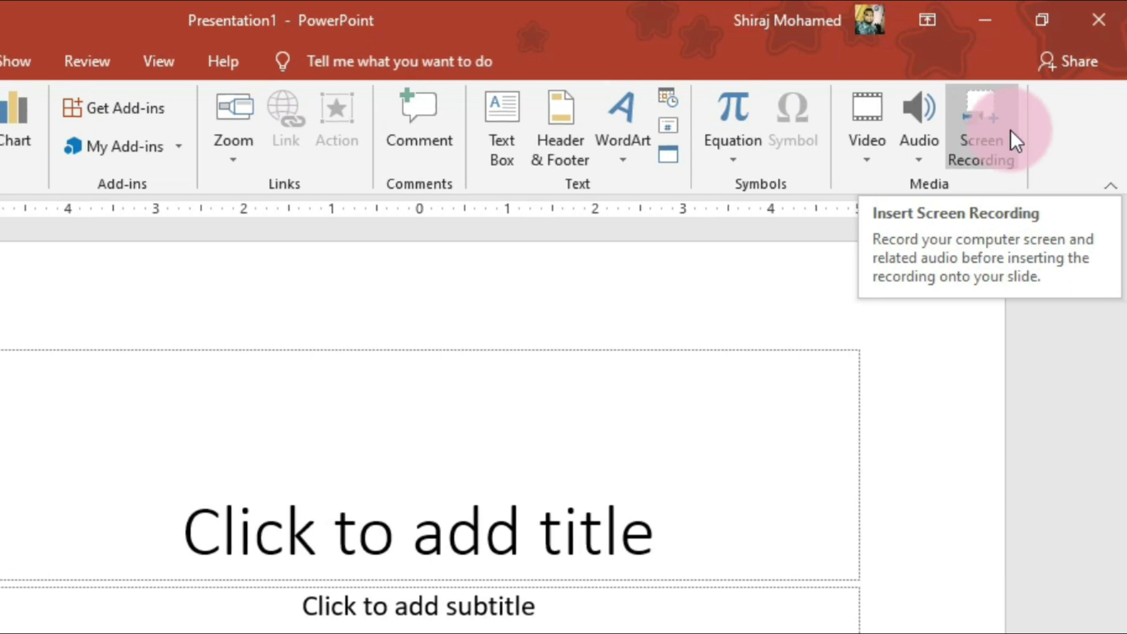
Start a Screen Recording from the Insert tab's Media group.
left_click(1011, 132)
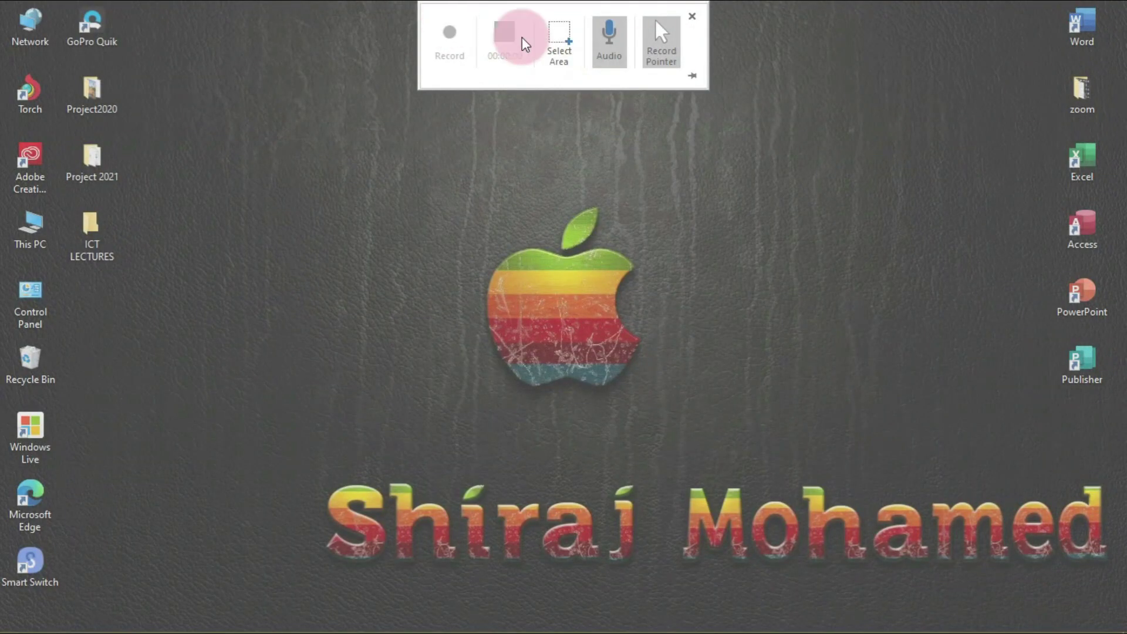
Leave Record Pointer and Audio both switched on, then begin Select Area.
left_click(672, 60)
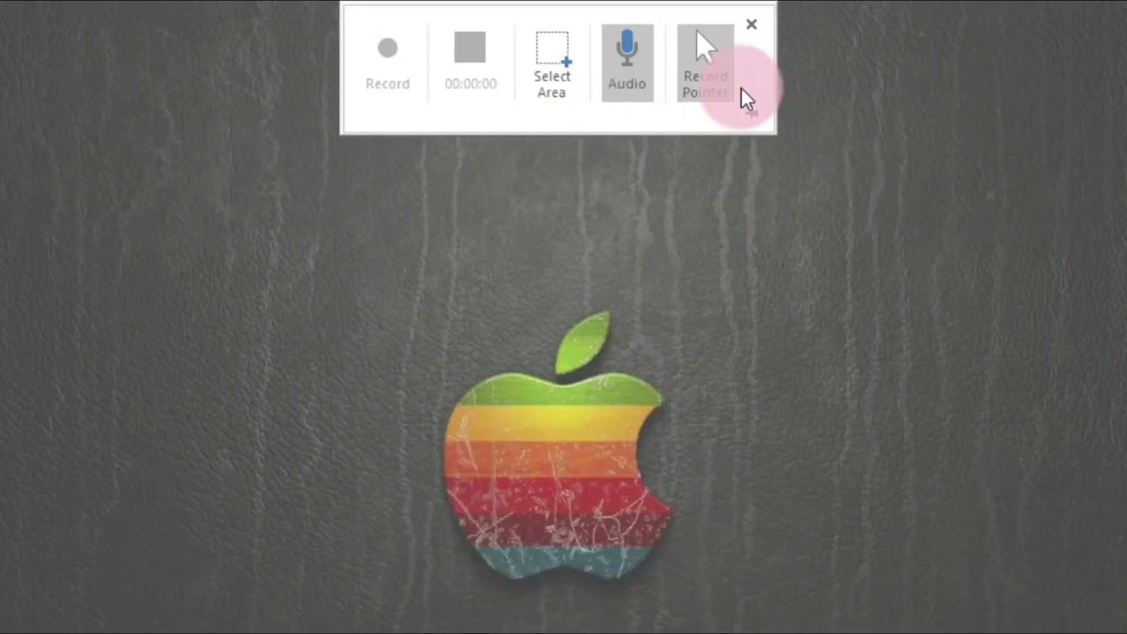
left_click(711, 74)
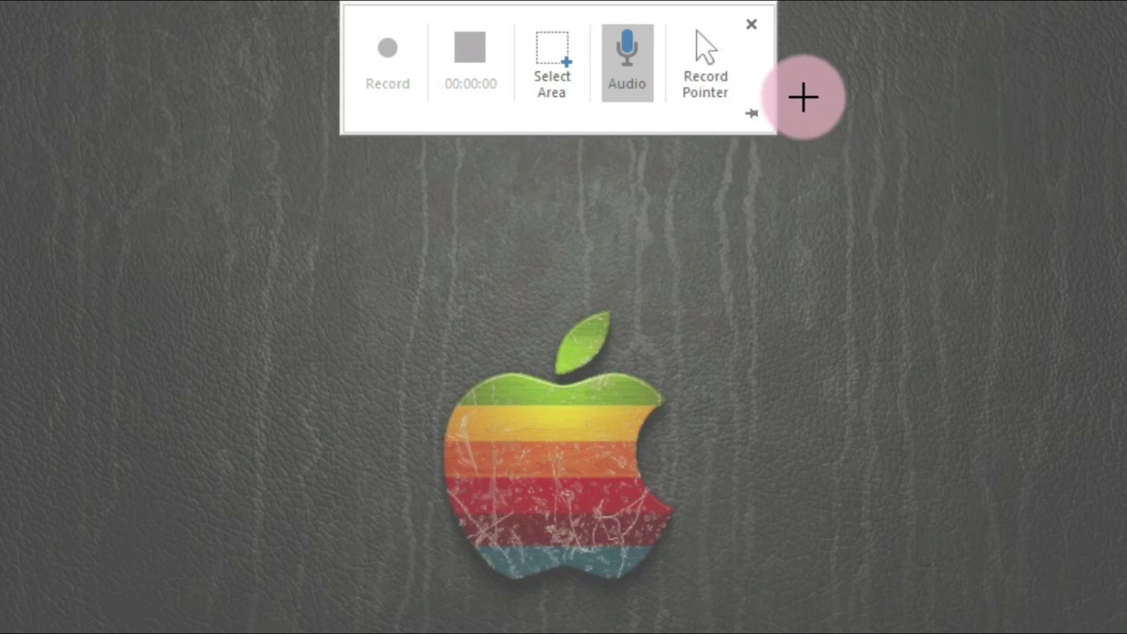
left_click(719, 75)
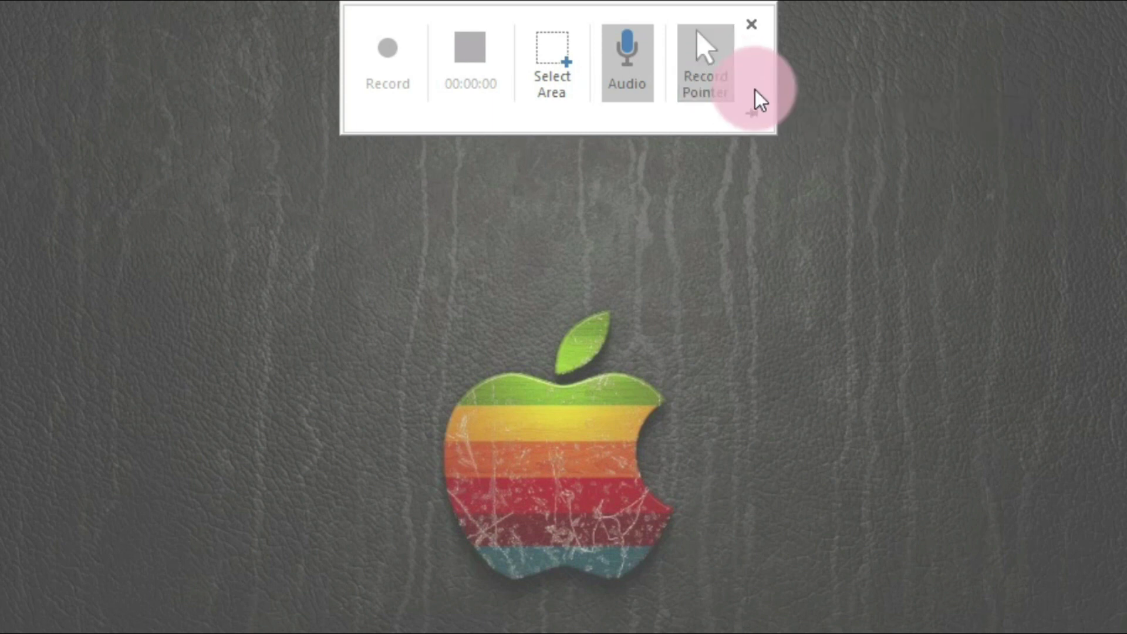
left_click(635, 86)
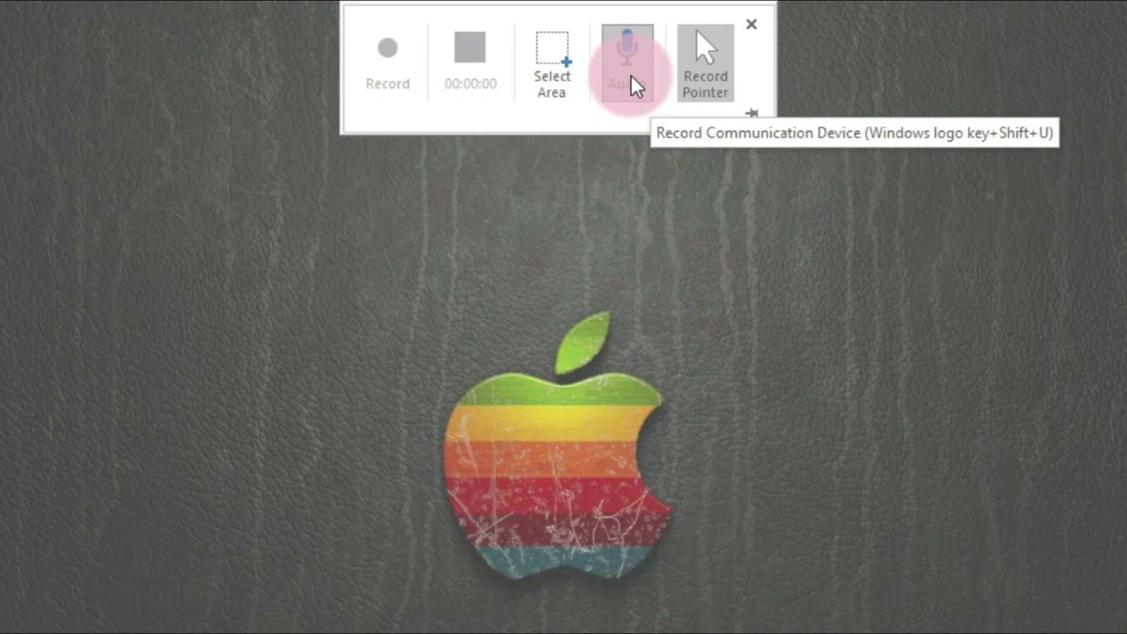
left_click(642, 79)
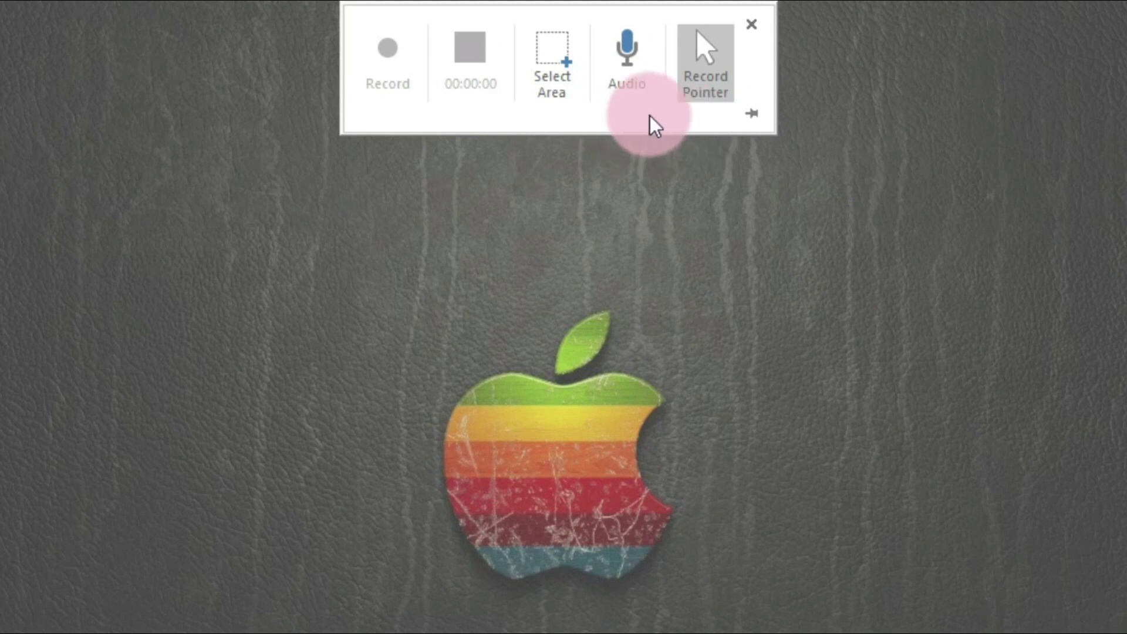
left_click(640, 90)
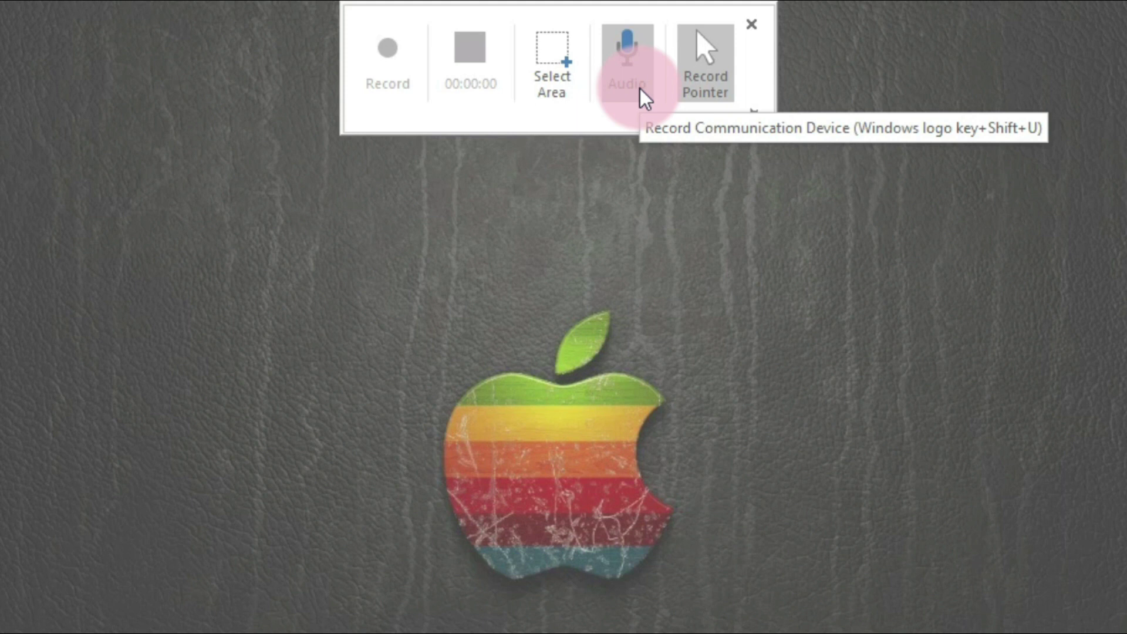
left_click(629, 68)
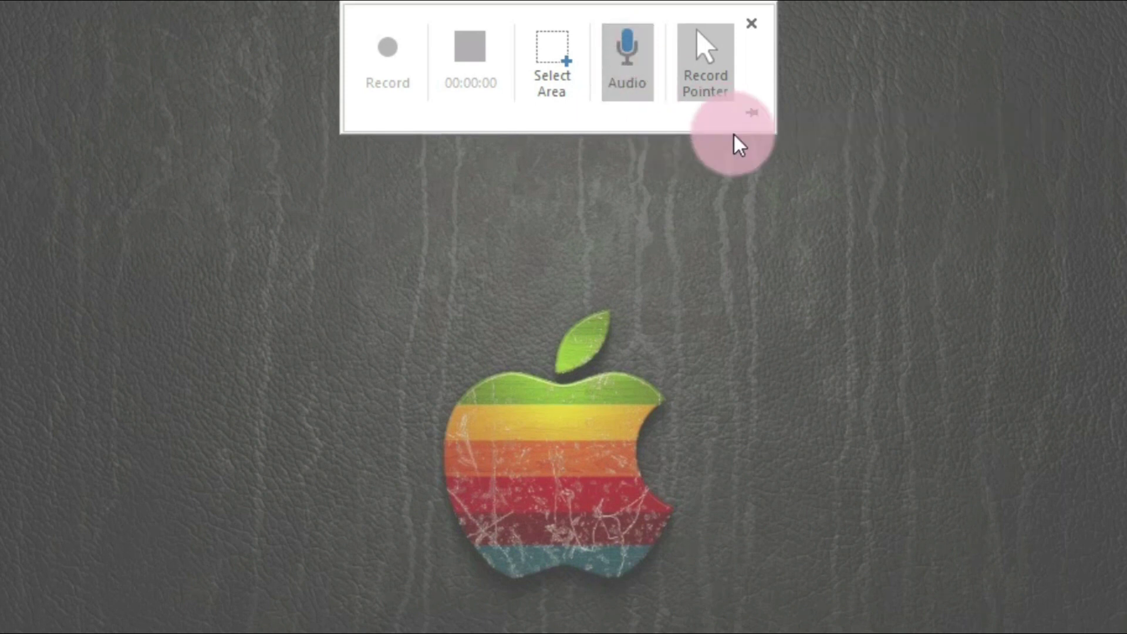
left_click(558, 76)
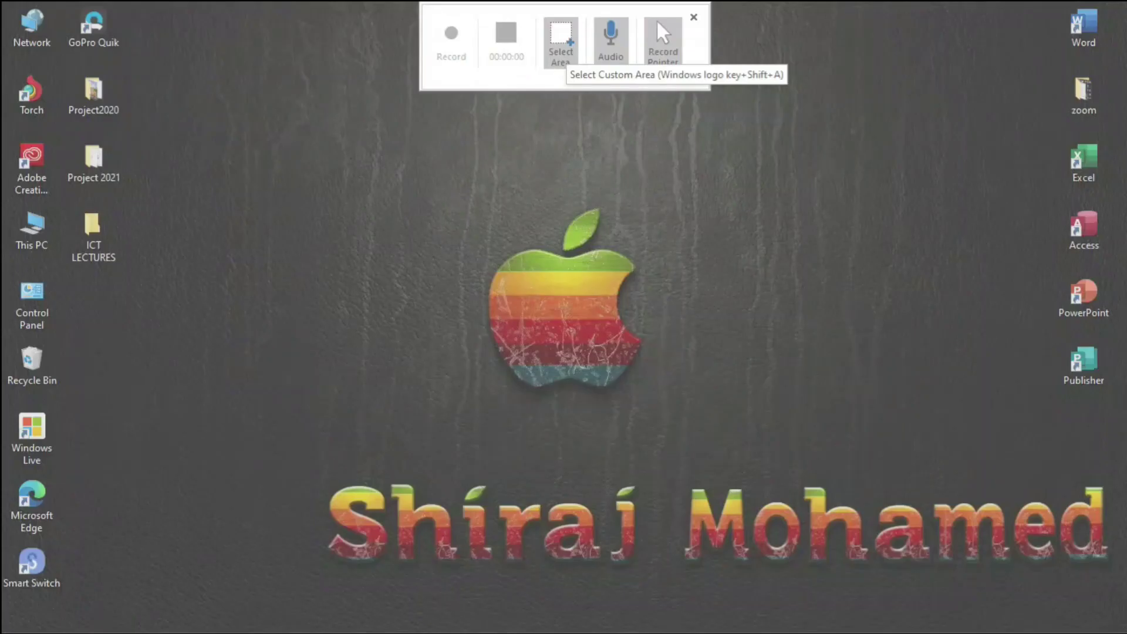
left_click(567, 42)
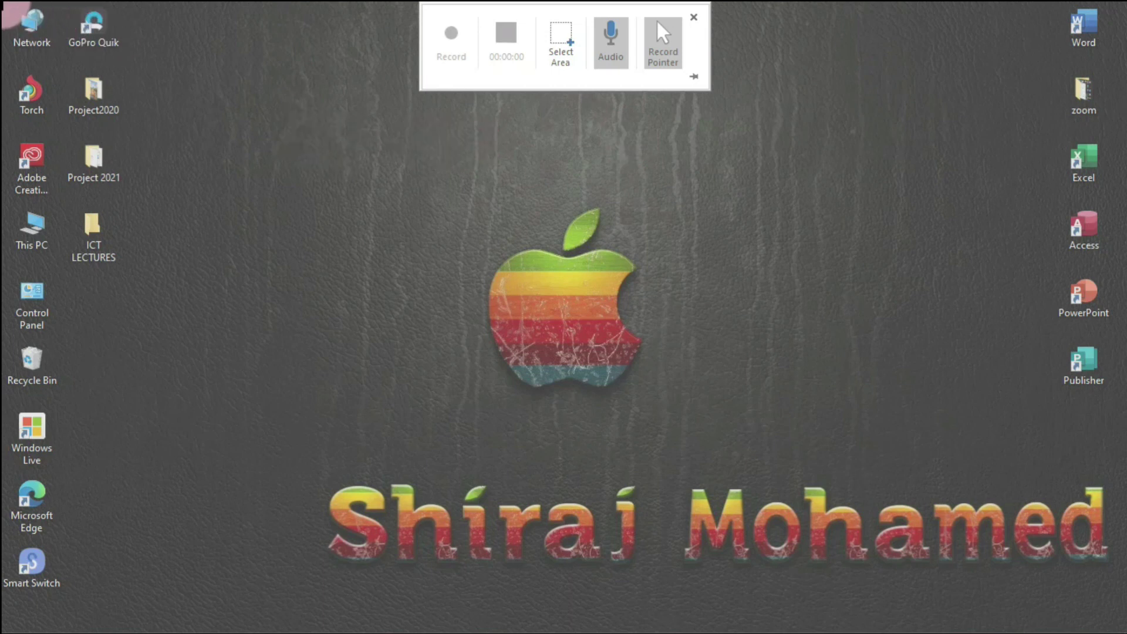
Drag a rectangle covering nearly the whole screen as the recording area.
left_click_drag(7, 10, 1122, 631)
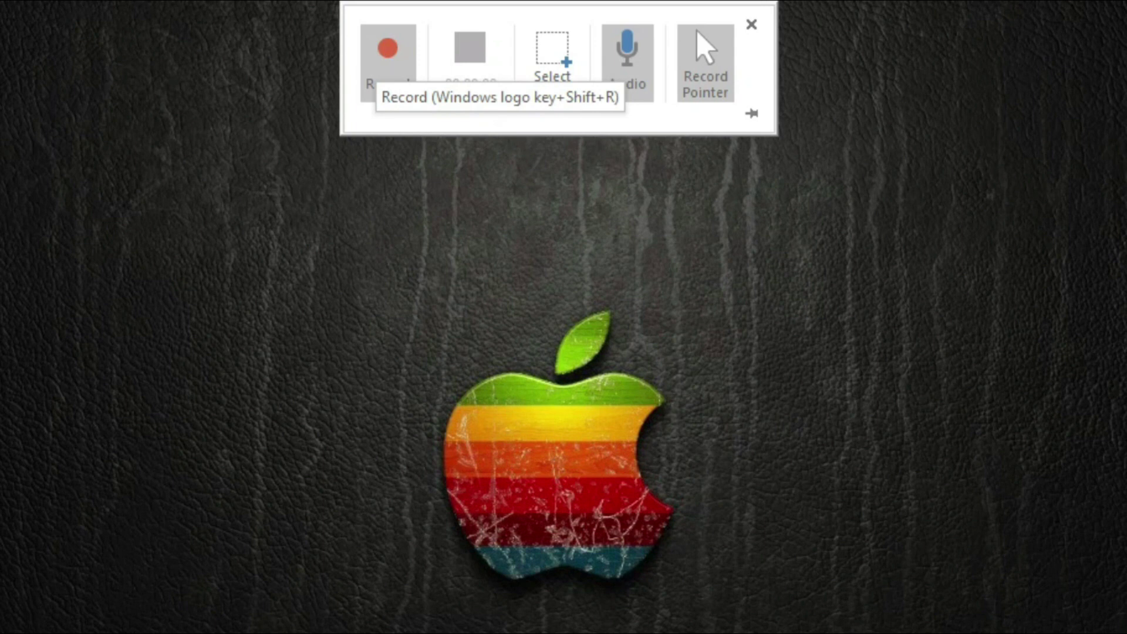
Start recording the selected area and unpin the dock so it auto-hides.
left_click(385, 62)
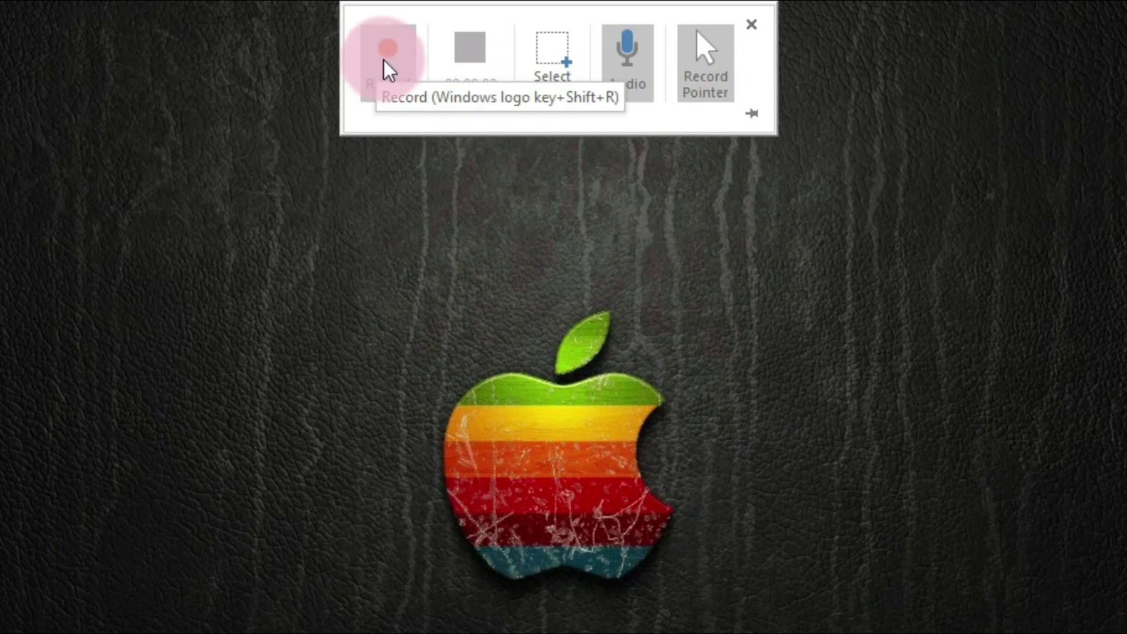
left_click(755, 118)
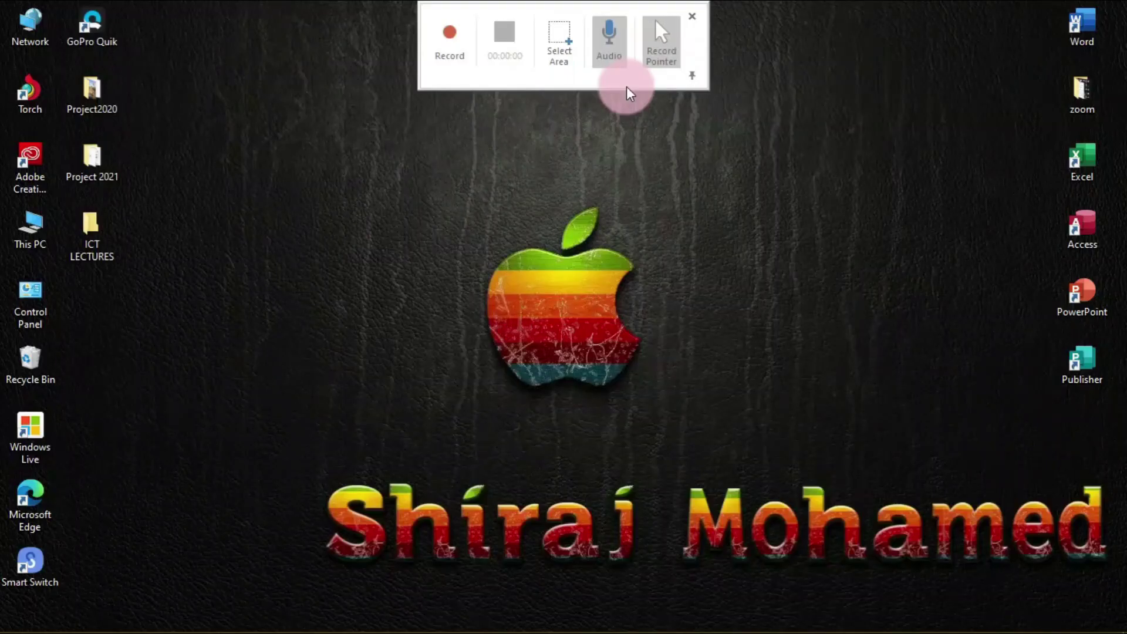
left_click(455, 41)
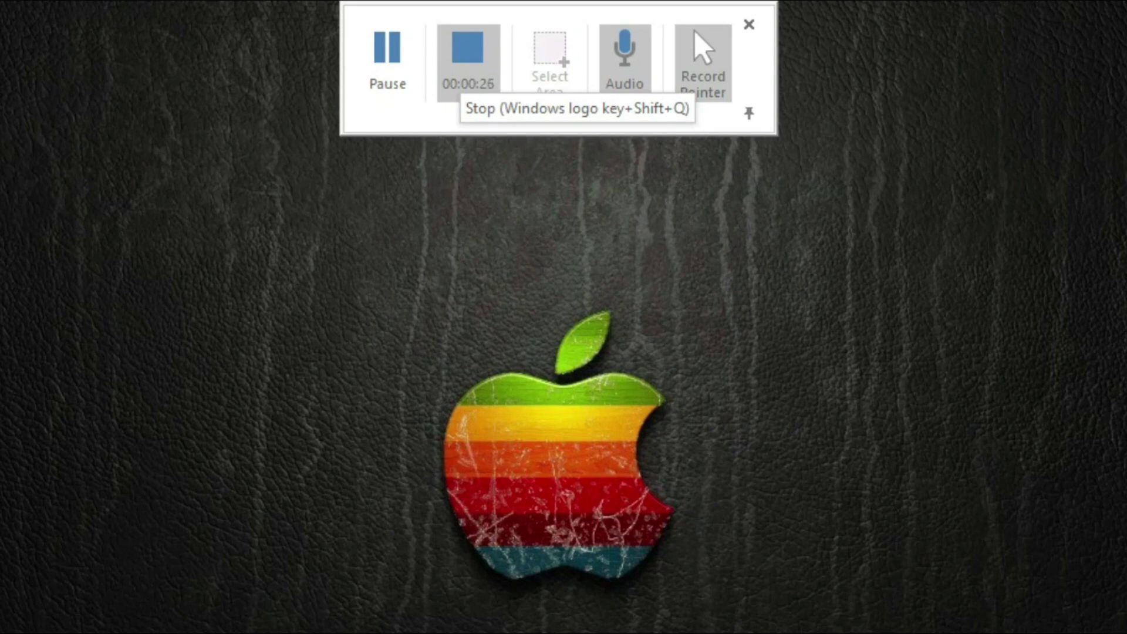
left_click(478, 78)
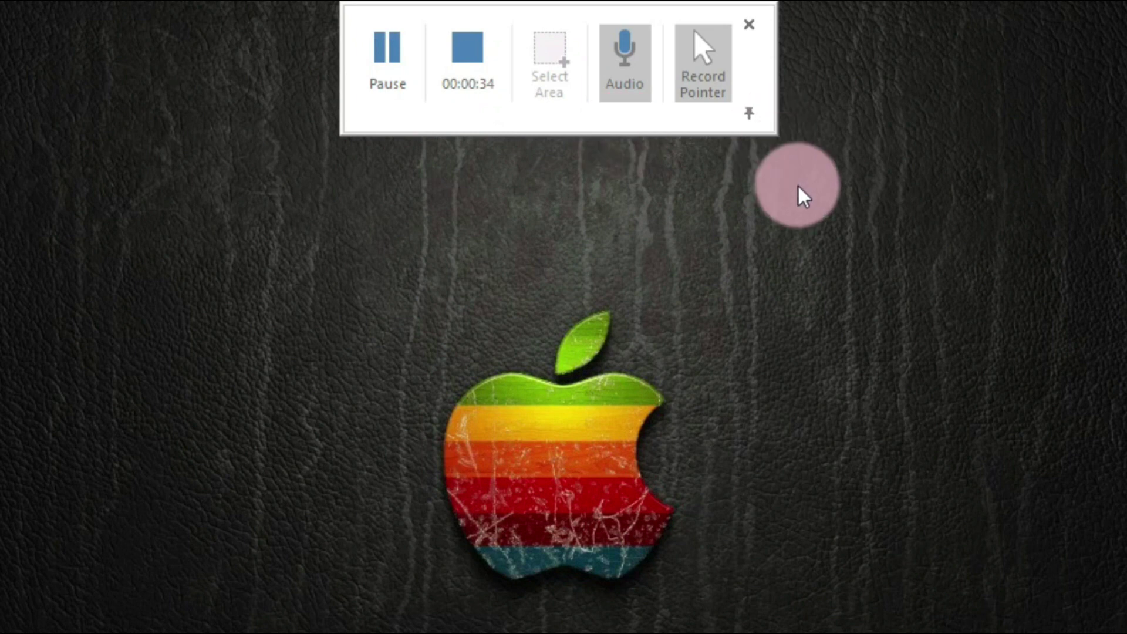
left_click(749, 114)
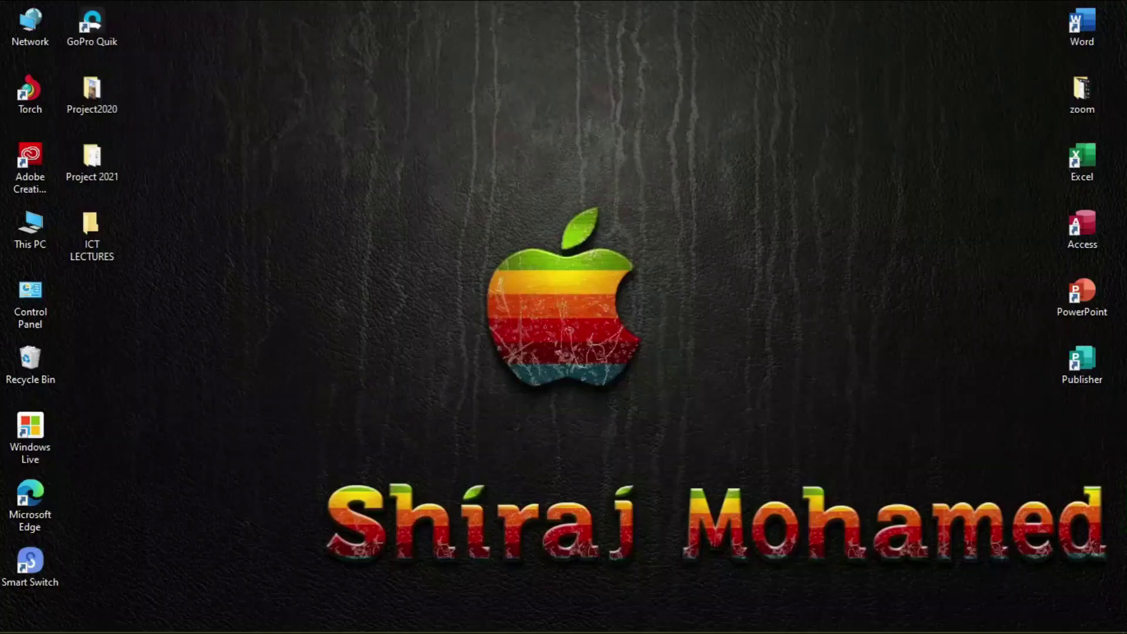
Pause the running screen recording from the dock, then resume it.
mouse_move(604, 3)
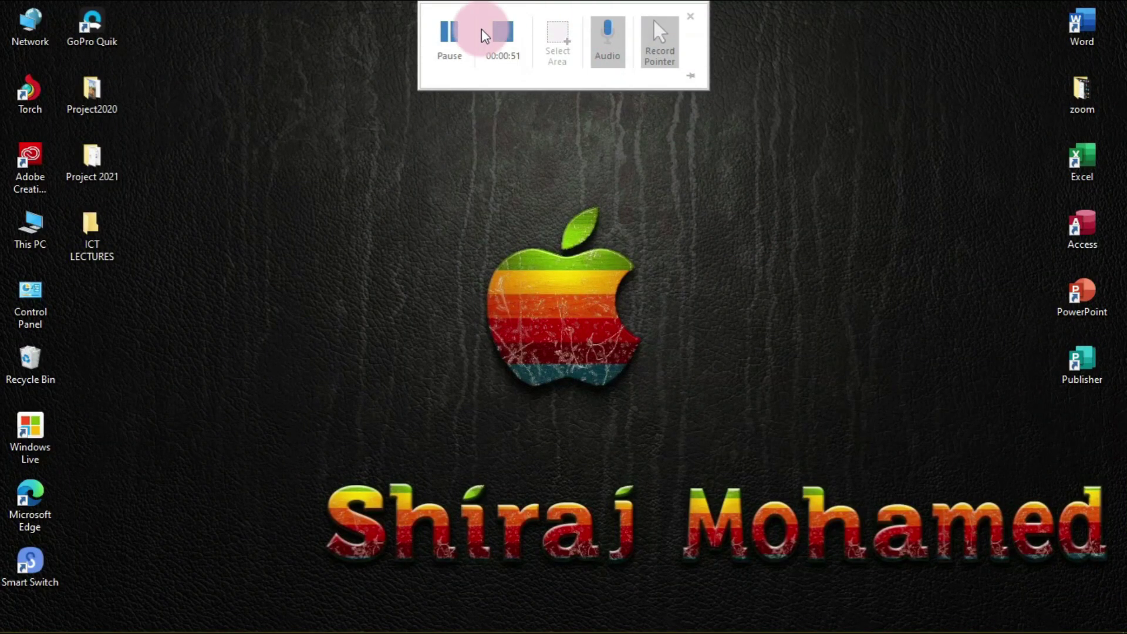
left_click(463, 42)
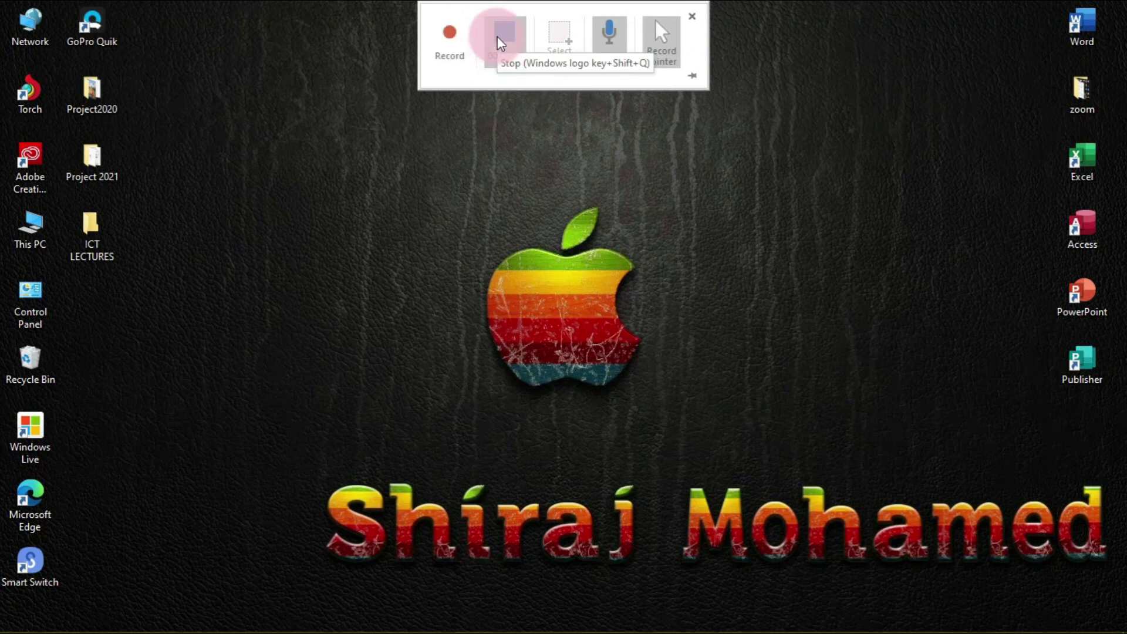
left_click(452, 46)
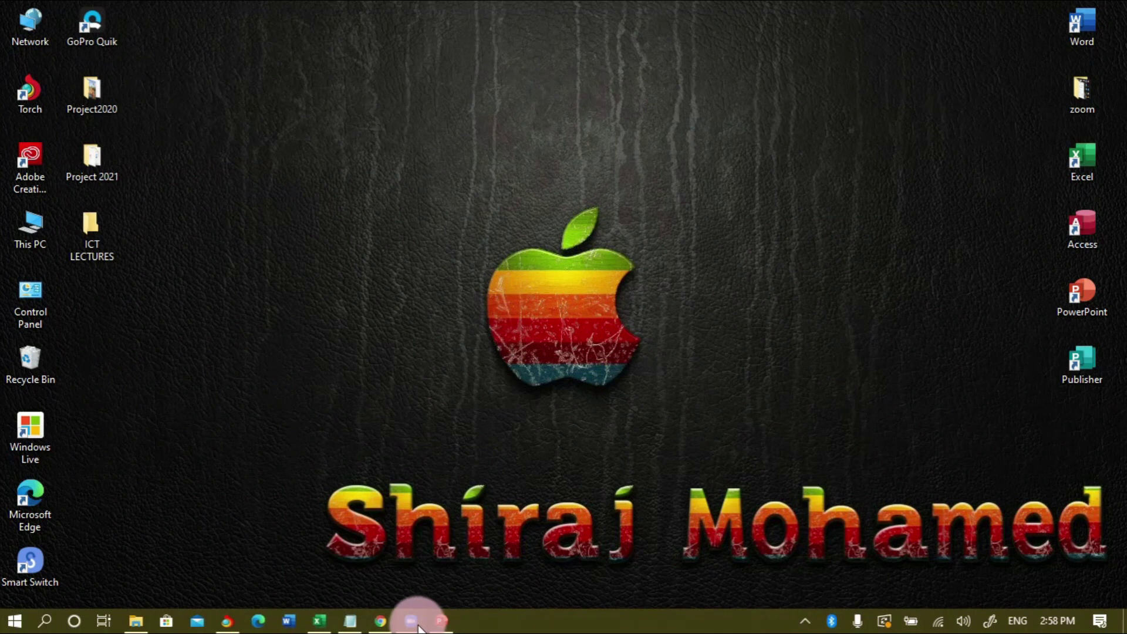
mouse_move(419, 628)
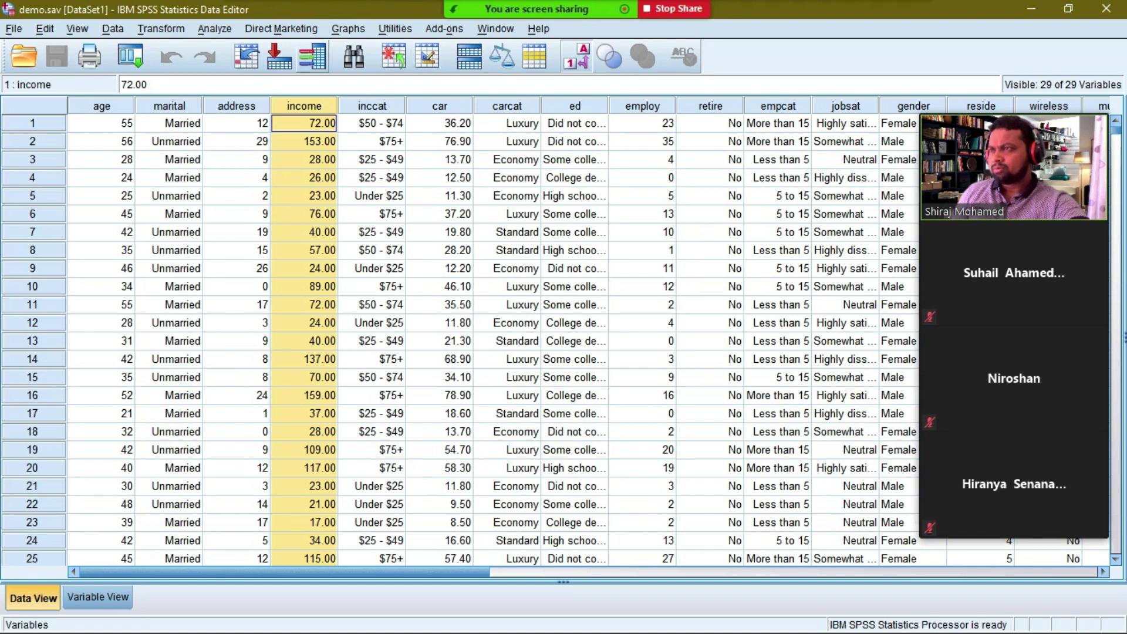
Open SPSS's Analyze menu with Alt+A and show the Compare Means submenu.
key("alt+a")
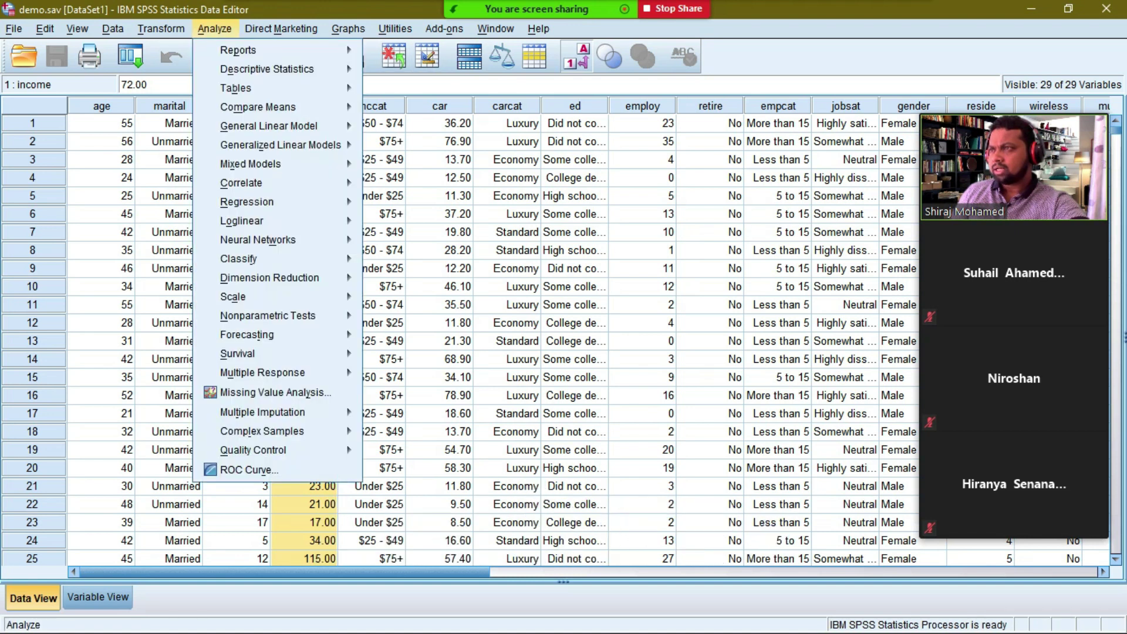
mouse_move(258, 107)
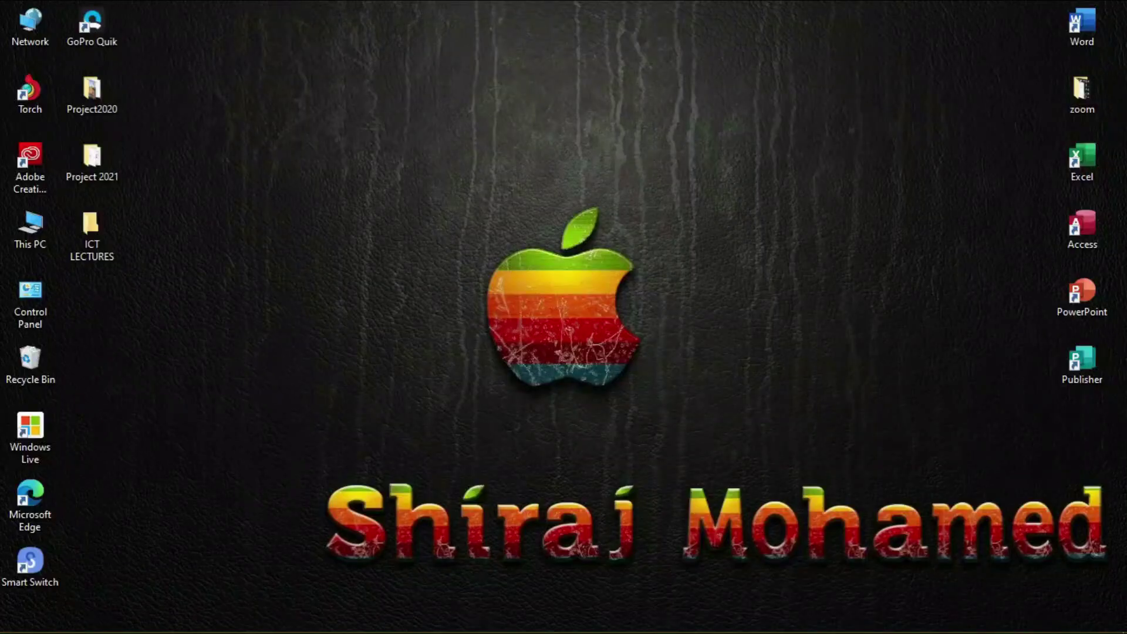
Switch from the Word agenda document to the desktop and bring back the recording toolbar.
left_click(579, 7)
mouse_move(566, 8)
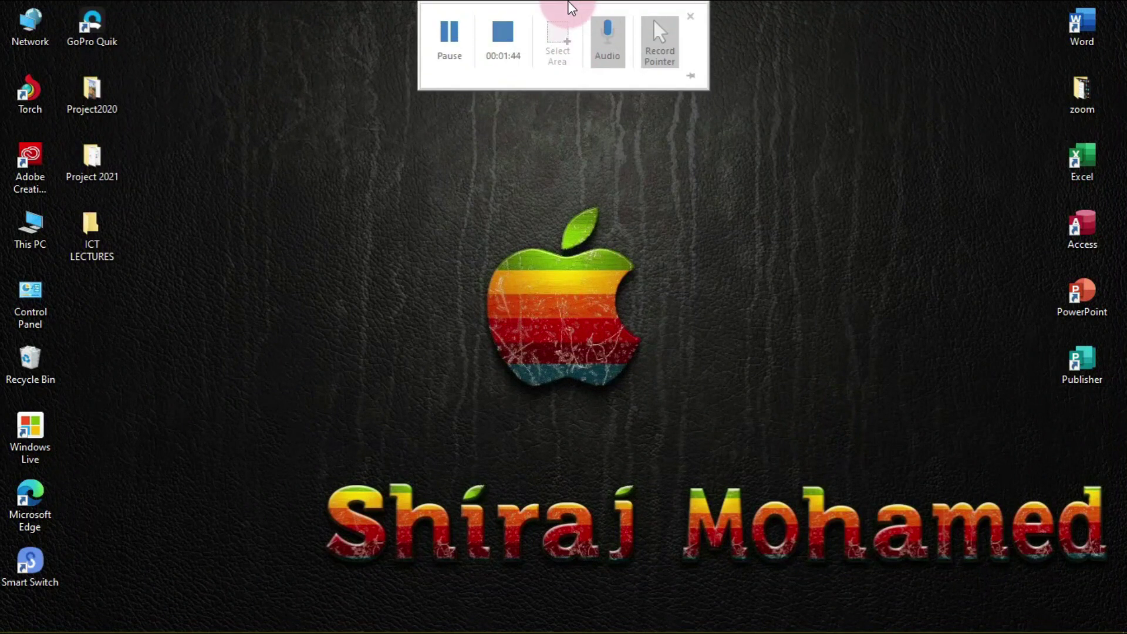
Stop recording to place the clip on slide 1, then preview it to about 00:07.
left_click(508, 41)
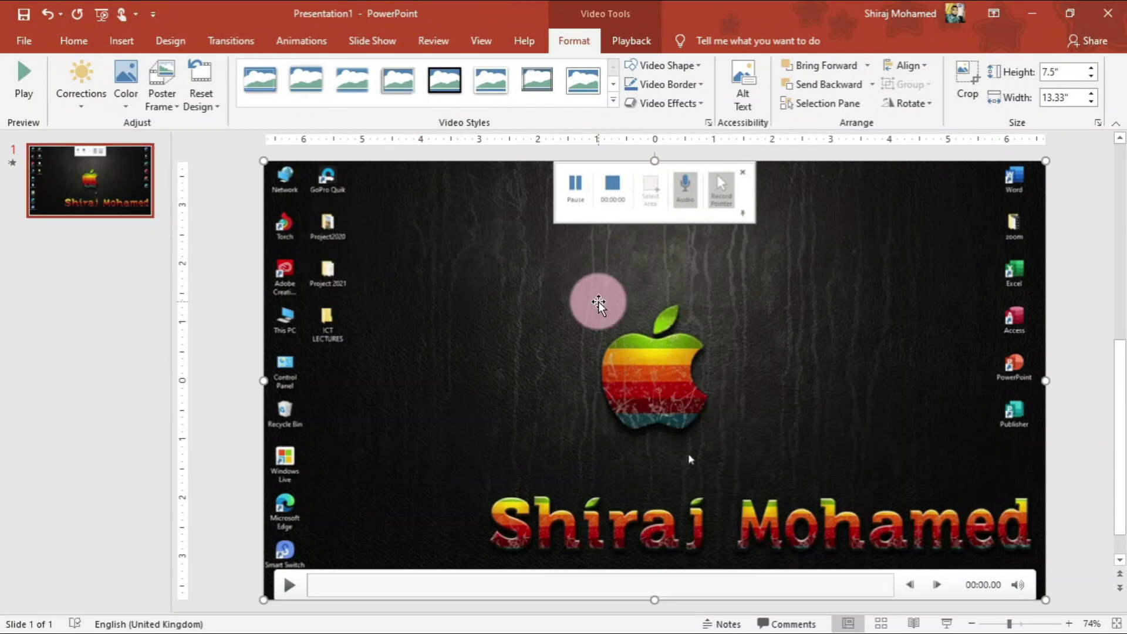
left_click(291, 586)
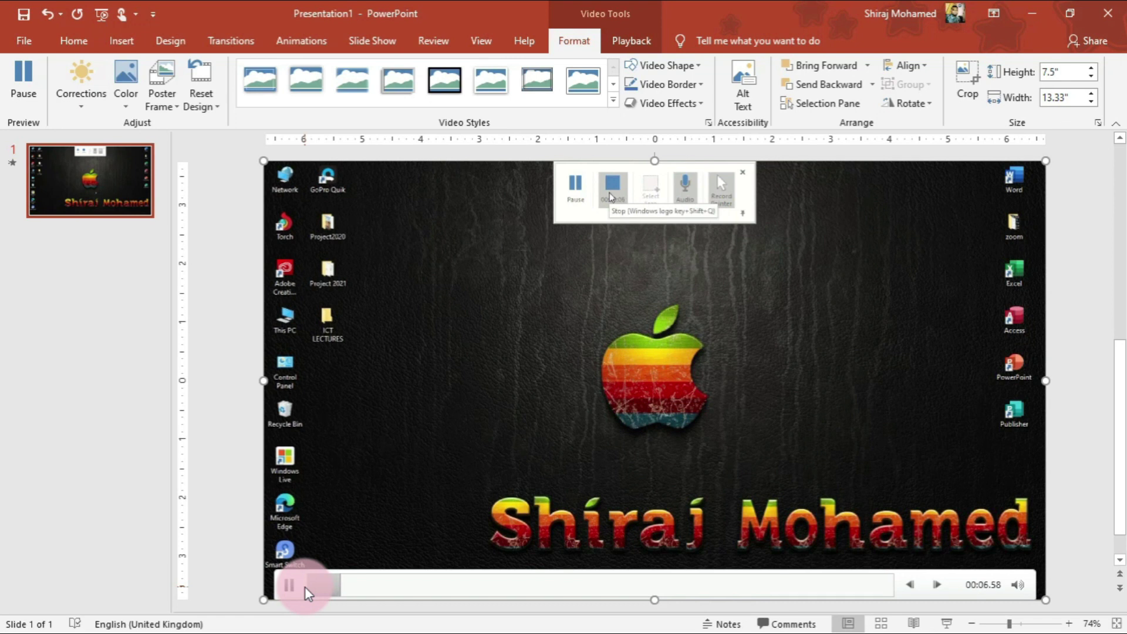
left_click(290, 587)
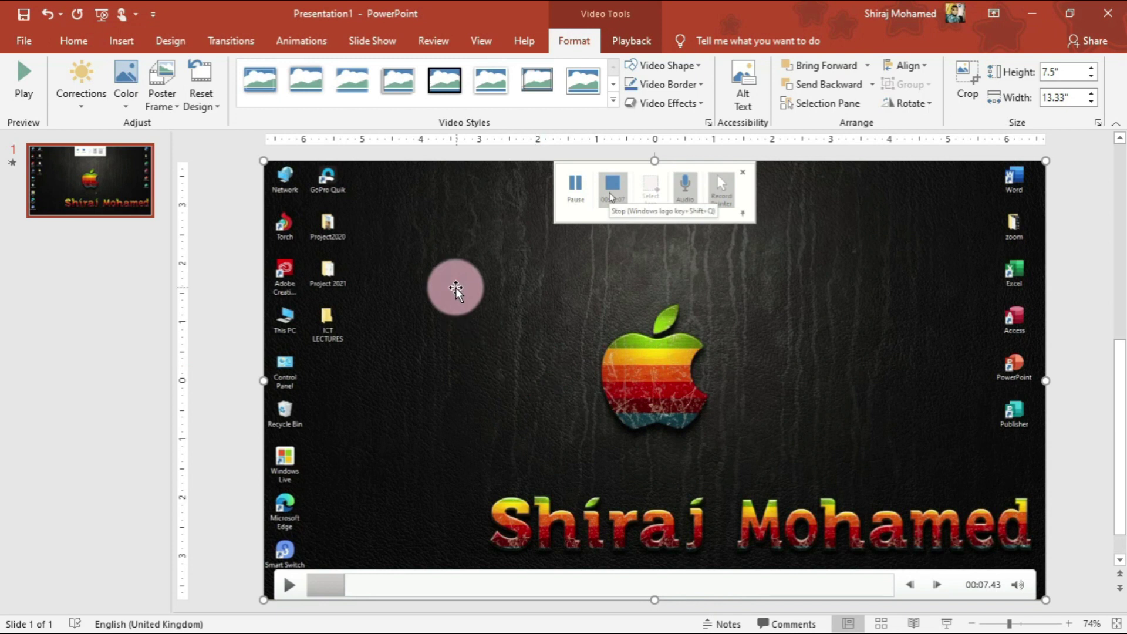
Save the inserted video as MP4 named ICT_Lecture01 in ICT LECTURES, then minimise PowerPoint.
right_click(456, 288)
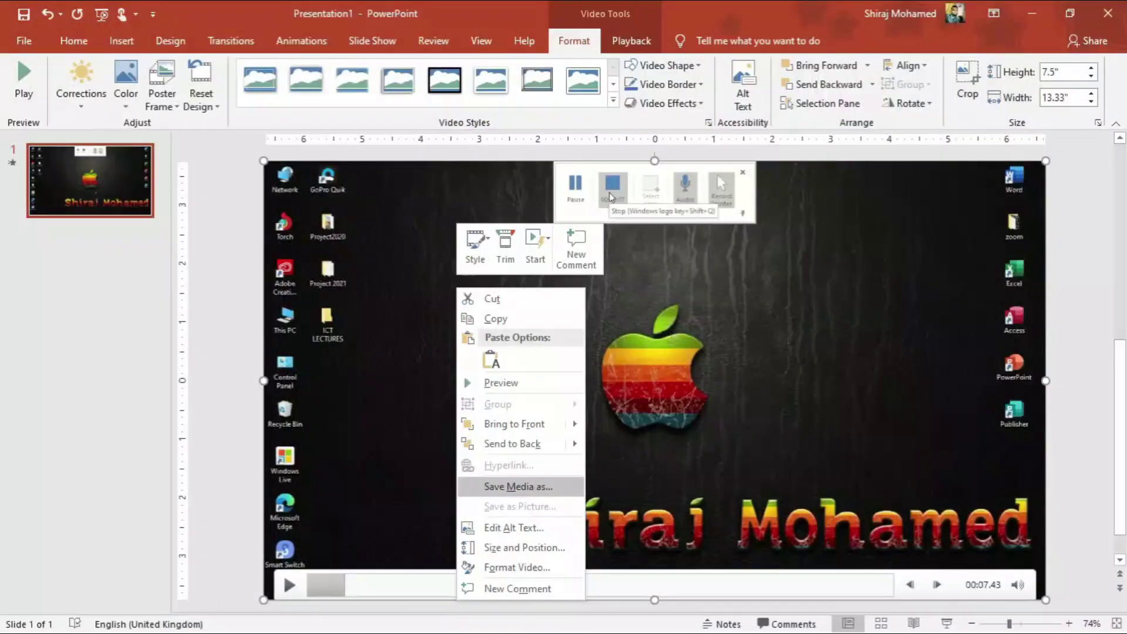
left_click(518, 486)
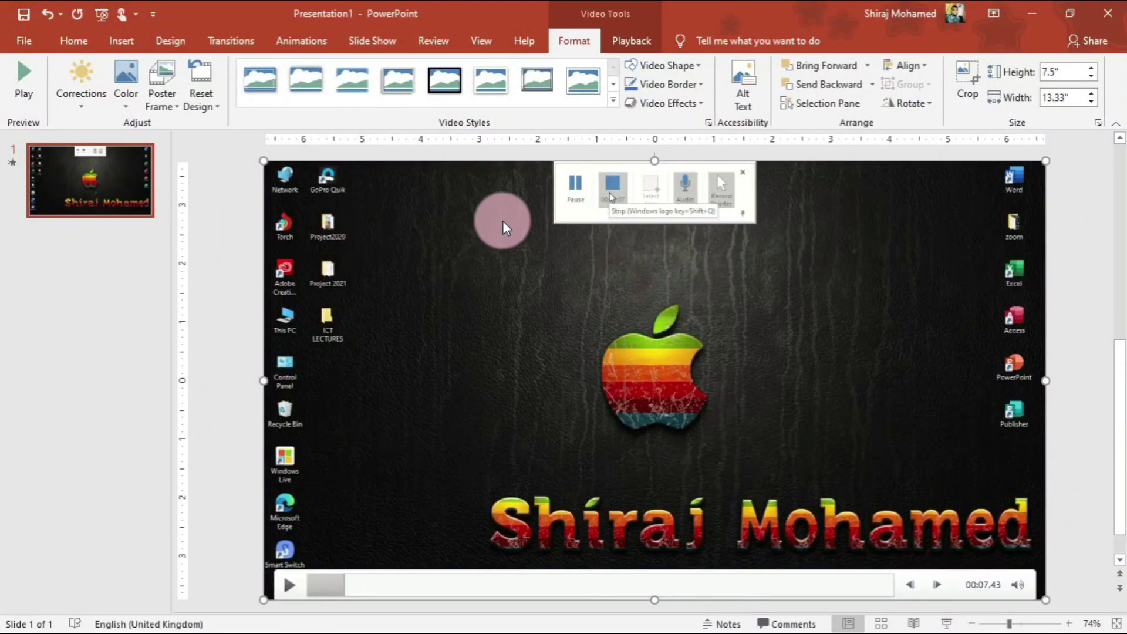
left_click_drag(112, 15, 414, 148)
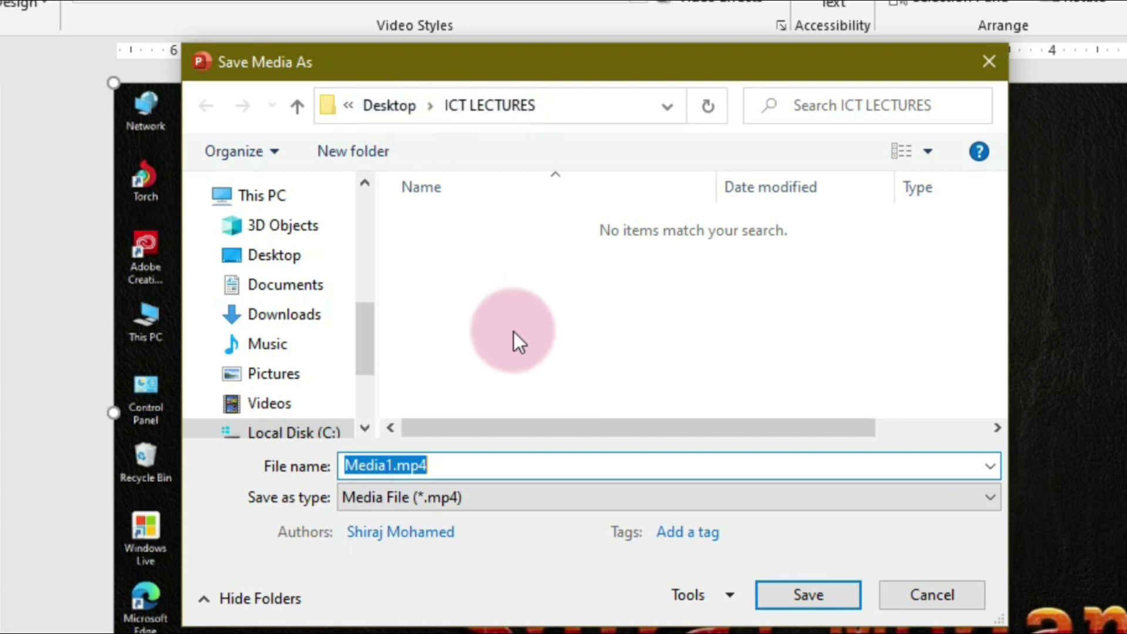
left_click(394, 462)
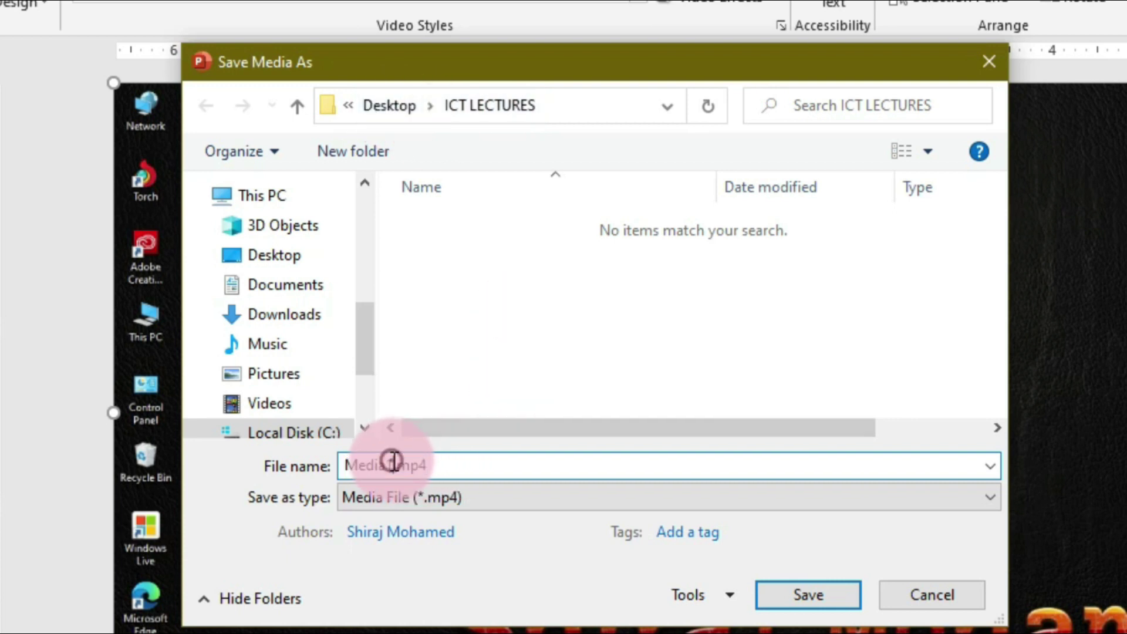
double_click(393, 463)
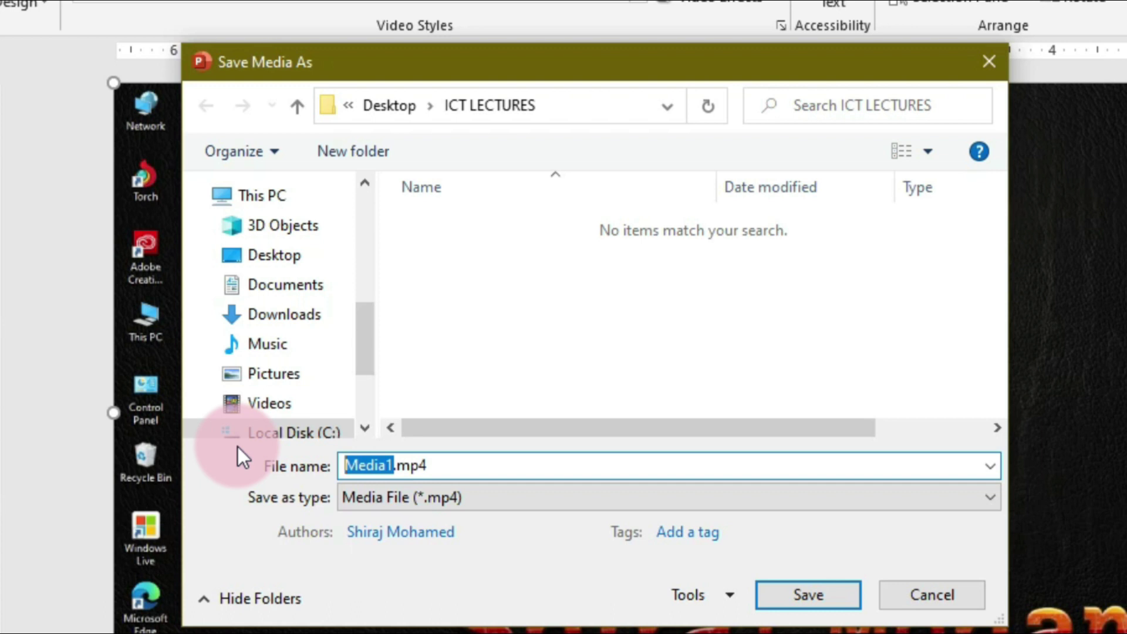
type("ICT")
type("_Lectur")
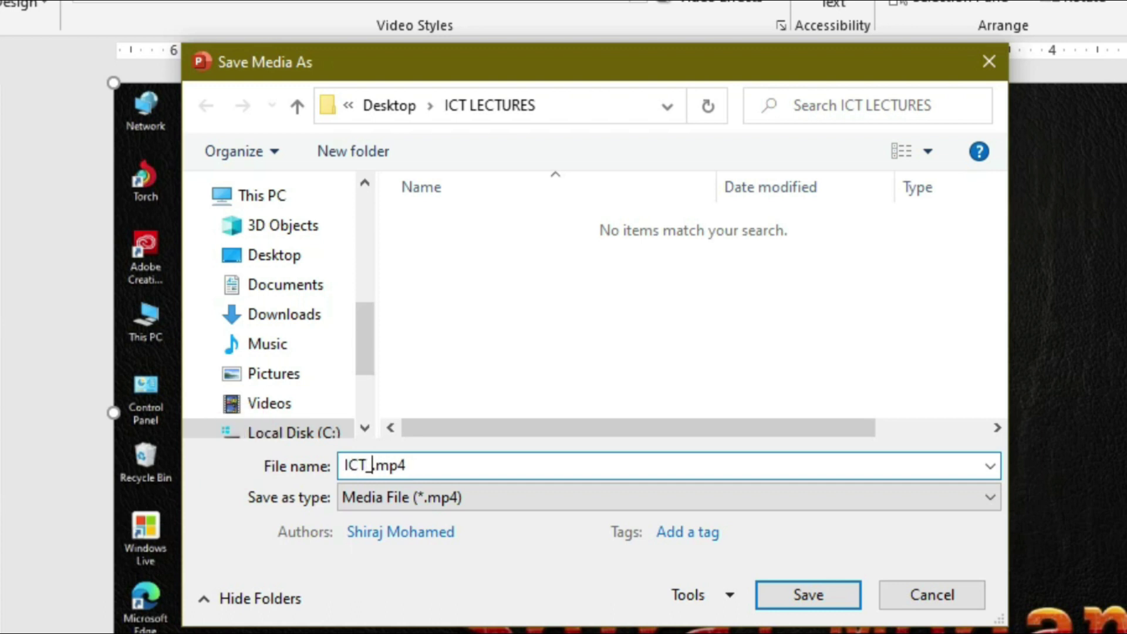
type("e01")
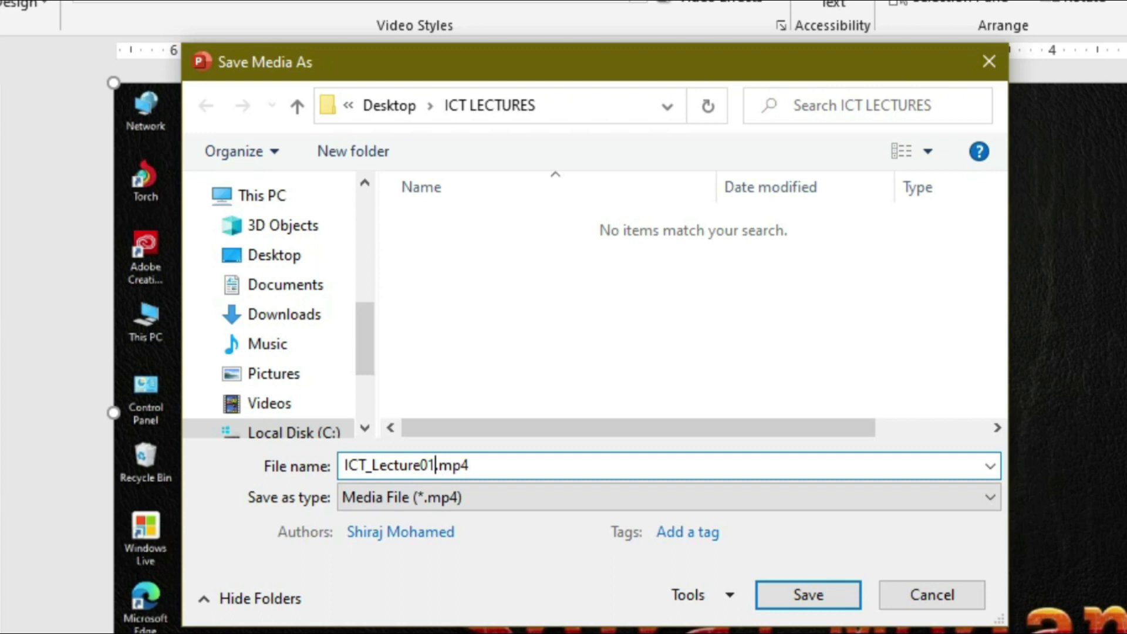
left_click(427, 499)
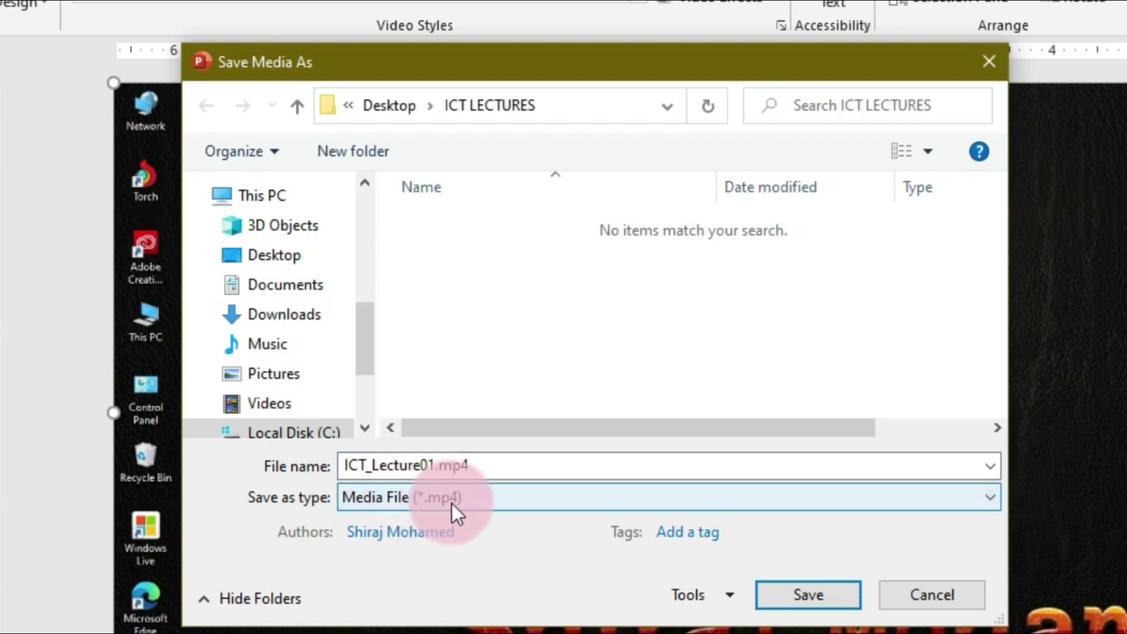
left_click(806, 595)
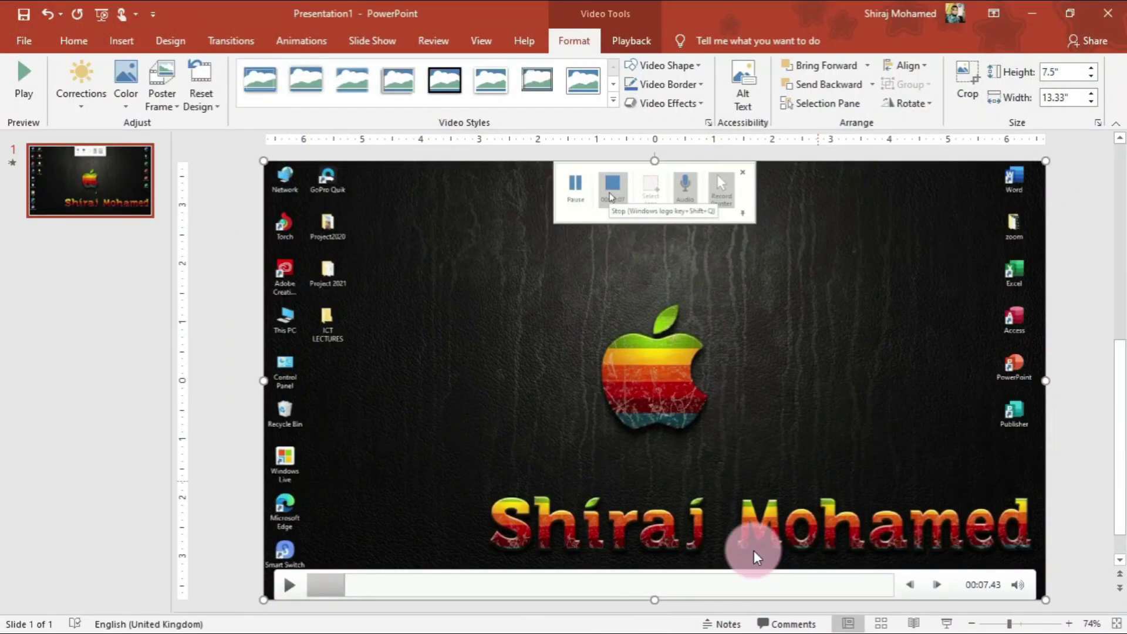
left_click(1026, 8)
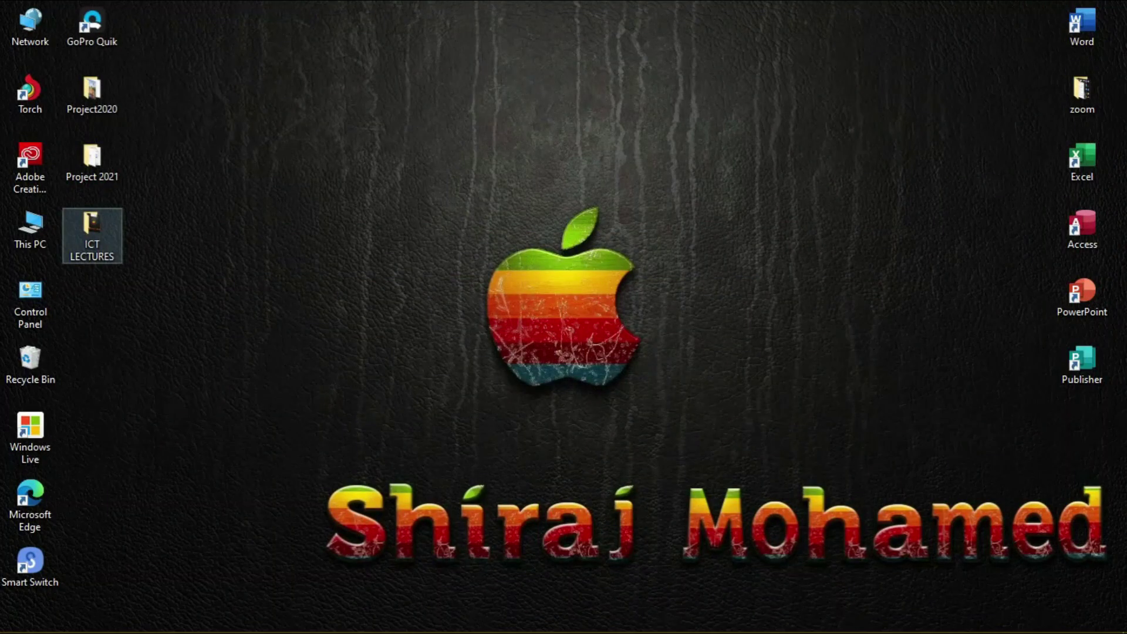
Open the ICT LECTURES folder maximised and play ICT_Lecture01.mp4.
key("Return")
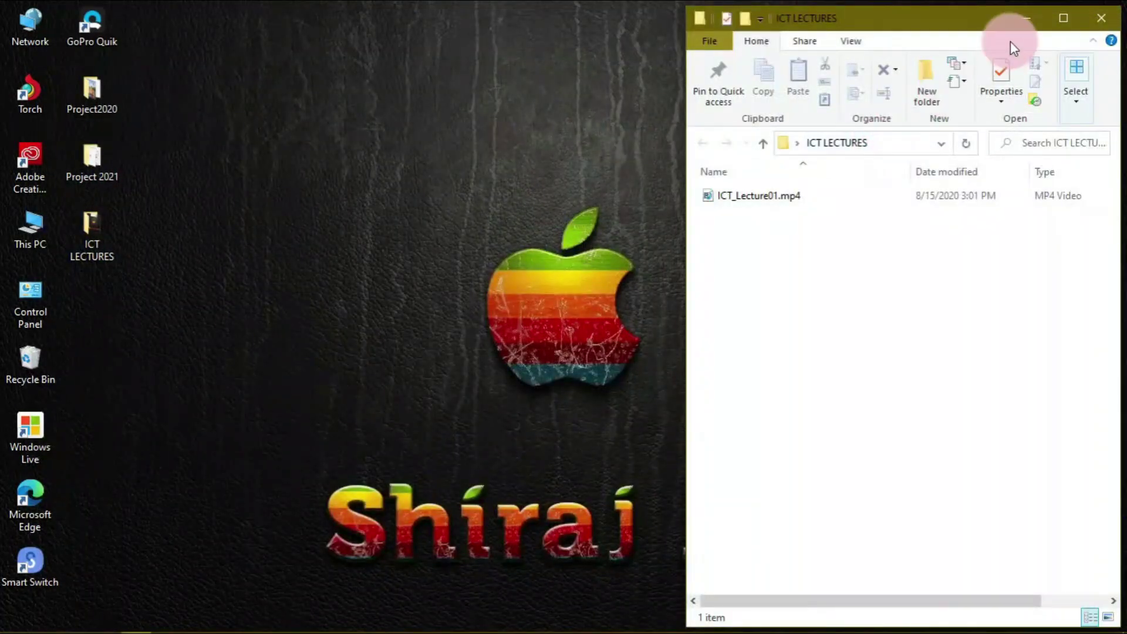
left_click(1063, 18)
left_click(100, 188)
left_click(99, 187)
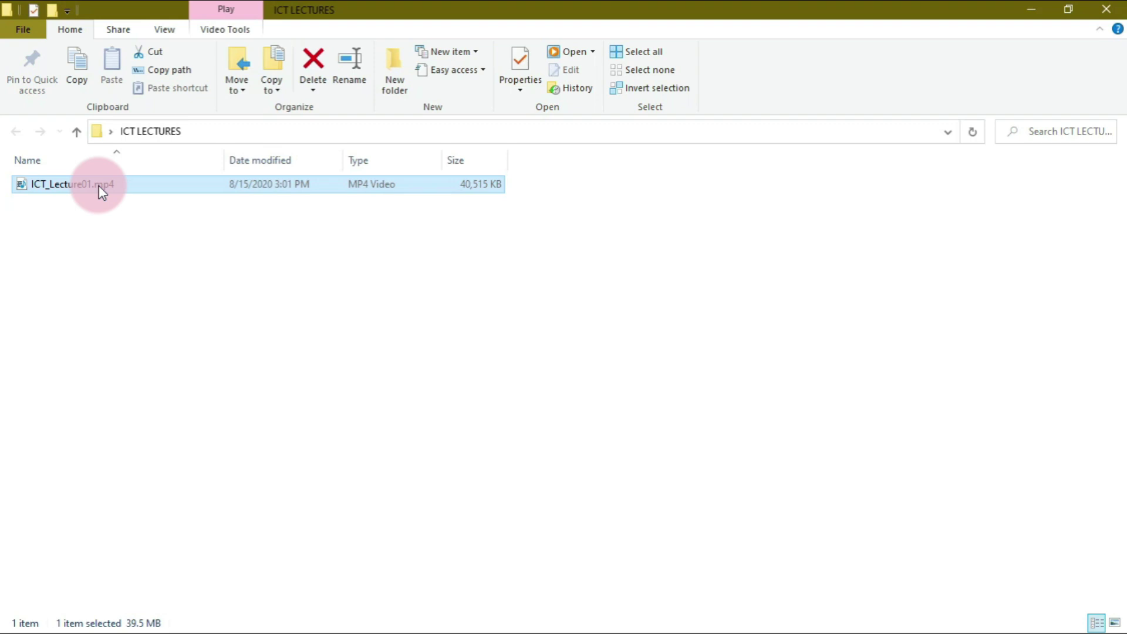
double_click(101, 188)
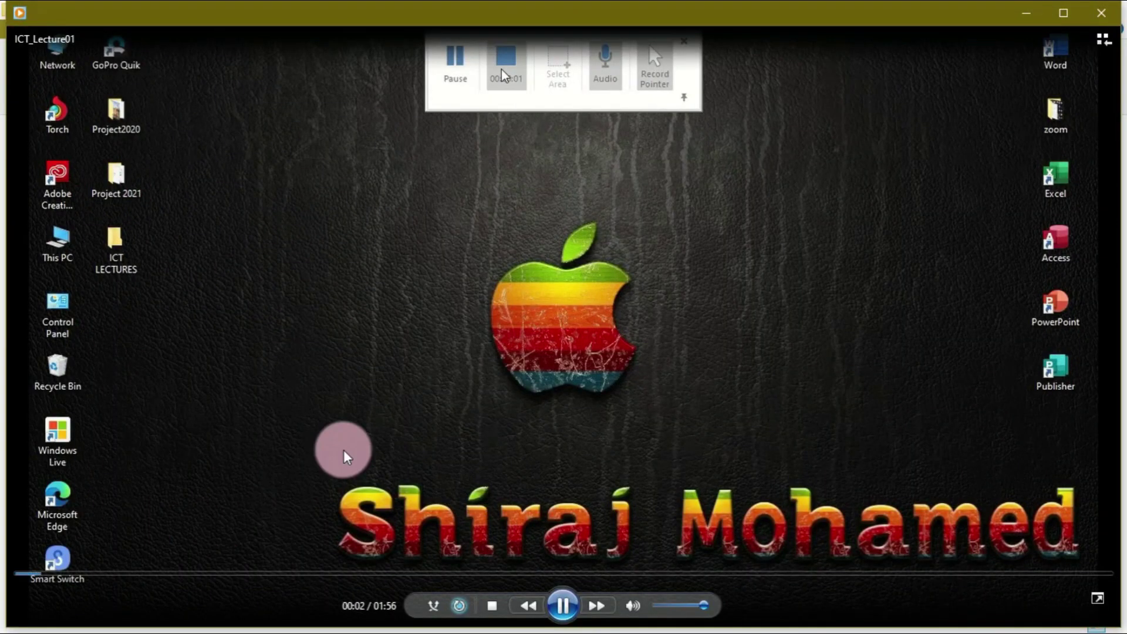
Pause and close the media player, then return to the PowerPoint presentation.
left_click(562, 605)
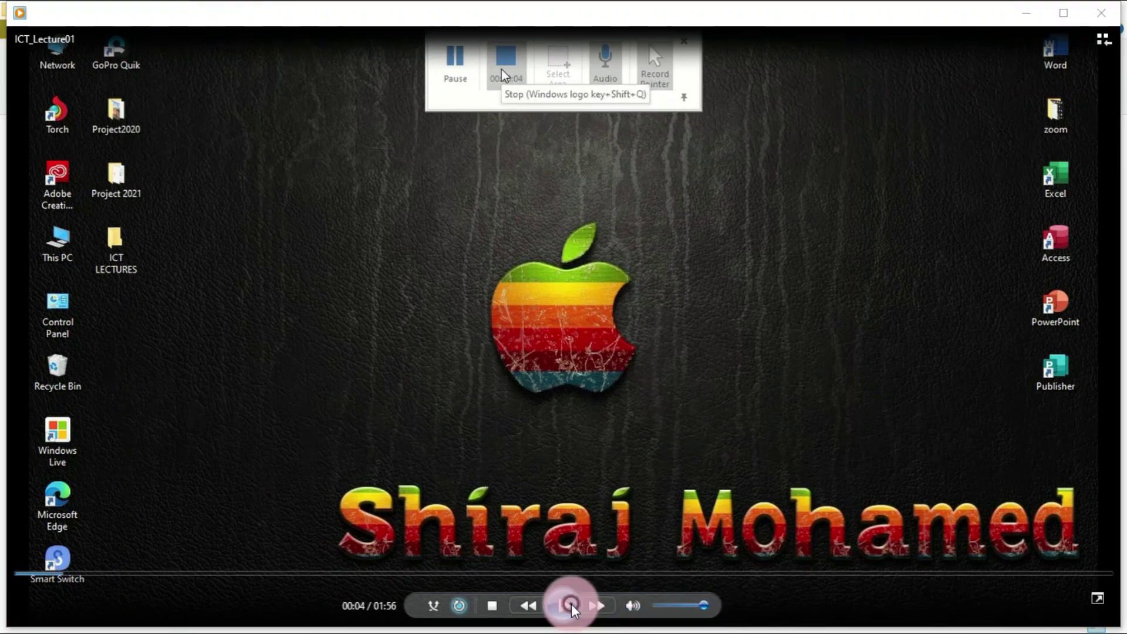
left_click(1102, 13)
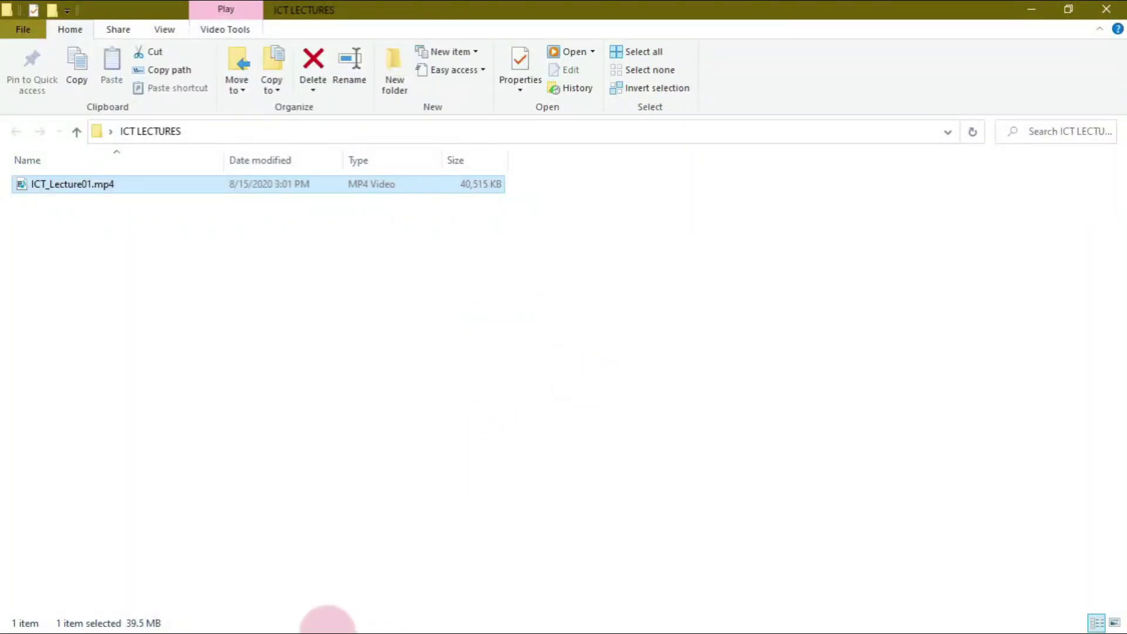
key("super")
key("super+shift+q")
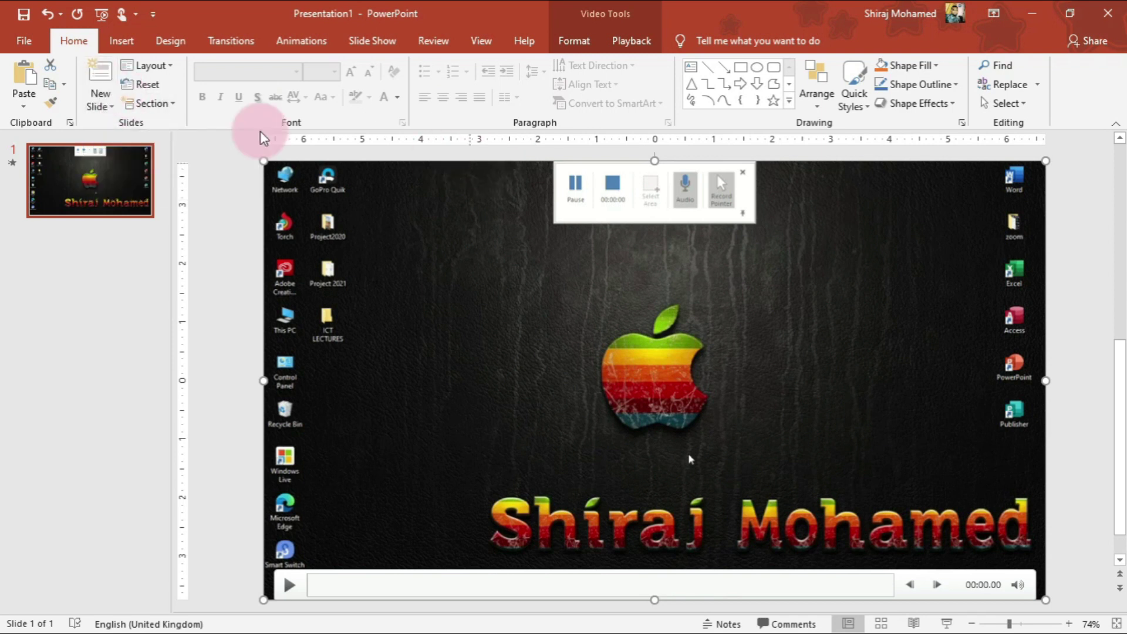
Save the presentation through Save As, replacing Presentation1 with Lecture01, in ICT LECTURES.
left_click(31, 39)
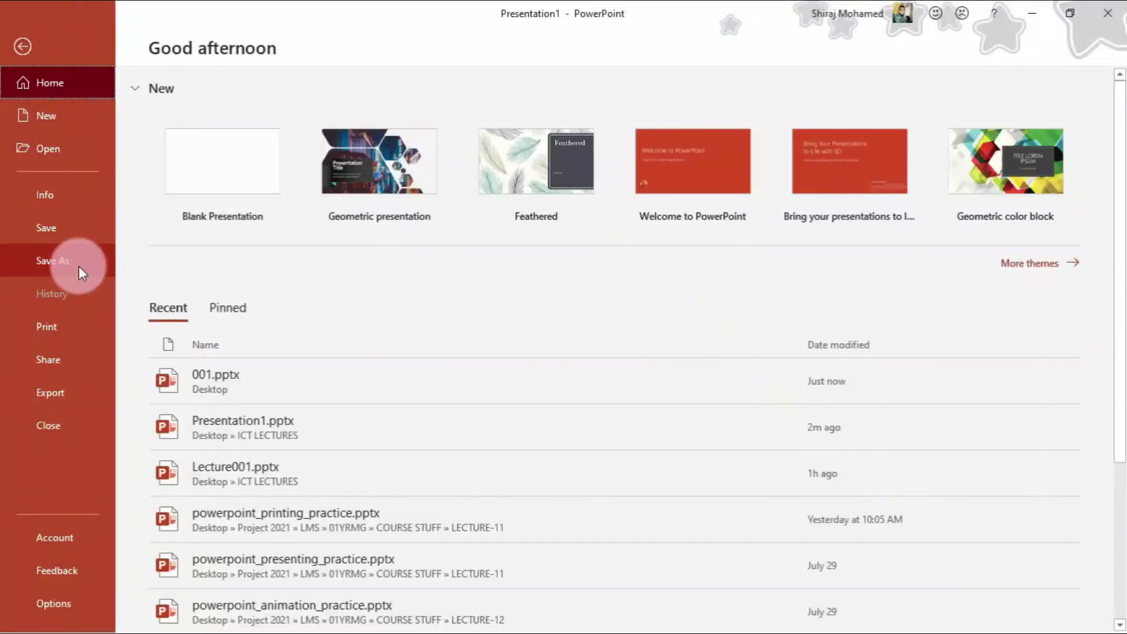
left_click(76, 265)
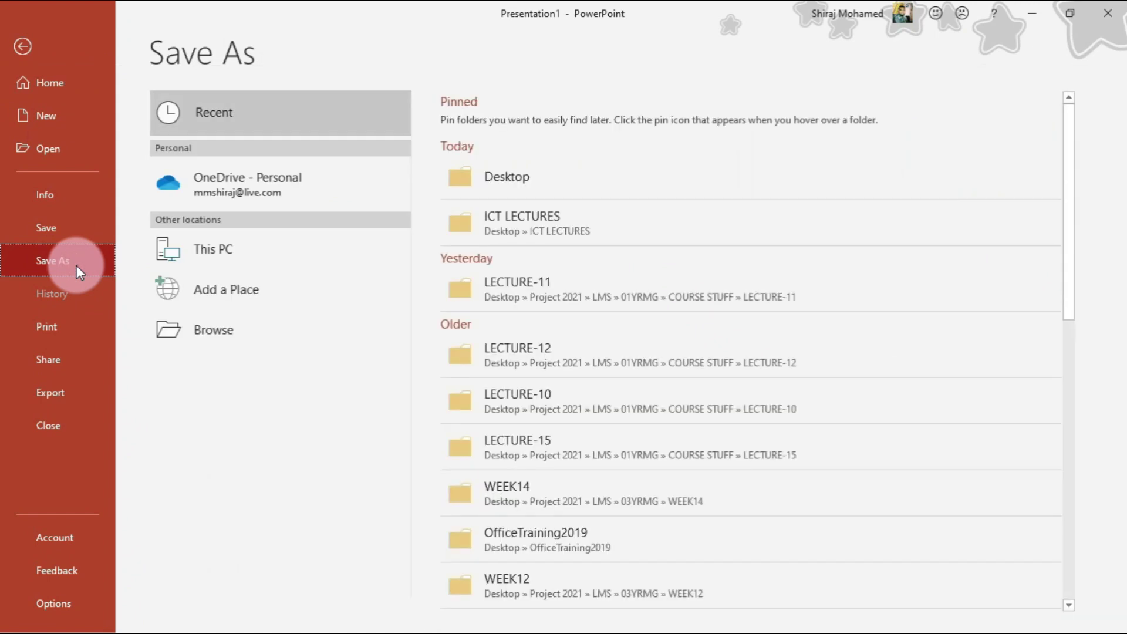
left_click(262, 332)
left_click(255, 336)
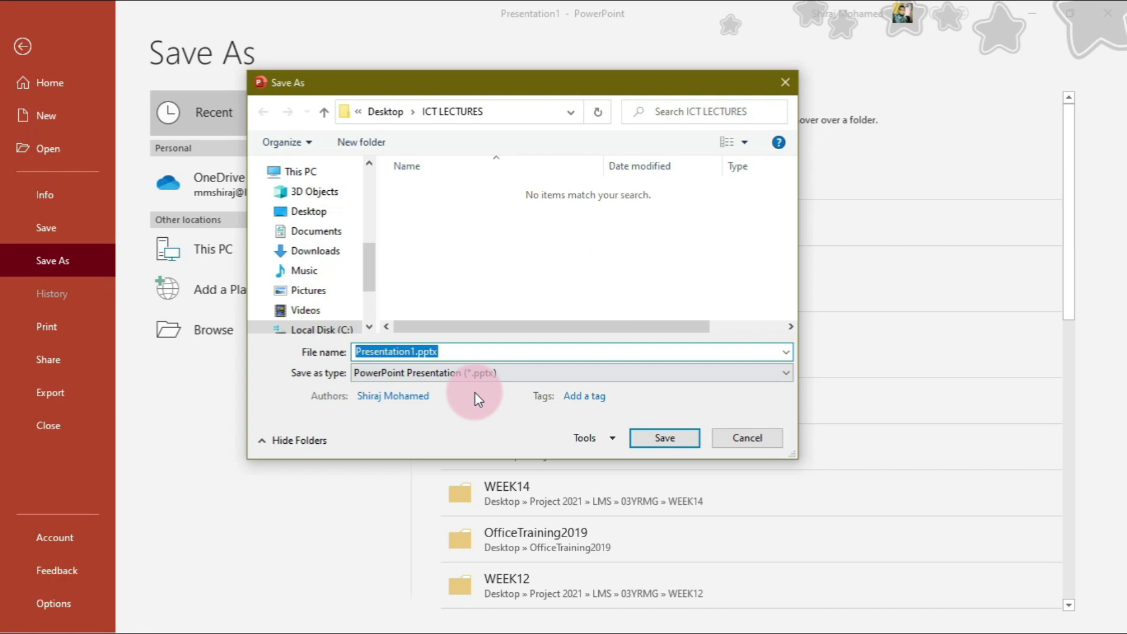
left_click(415, 348)
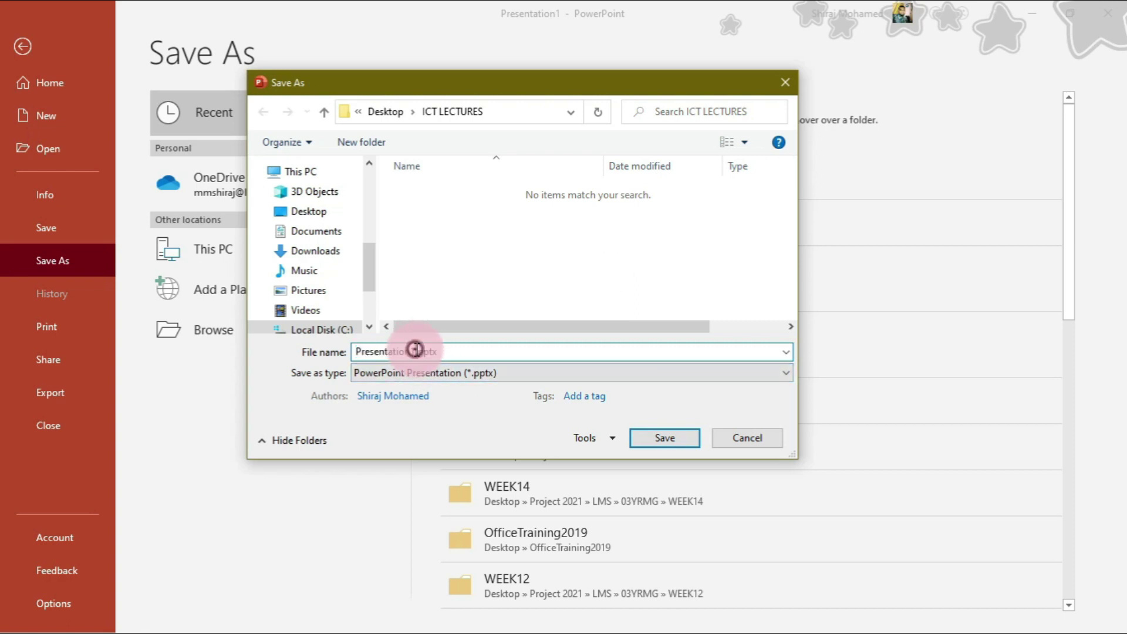
left_click(196, 332)
type("Lecture")
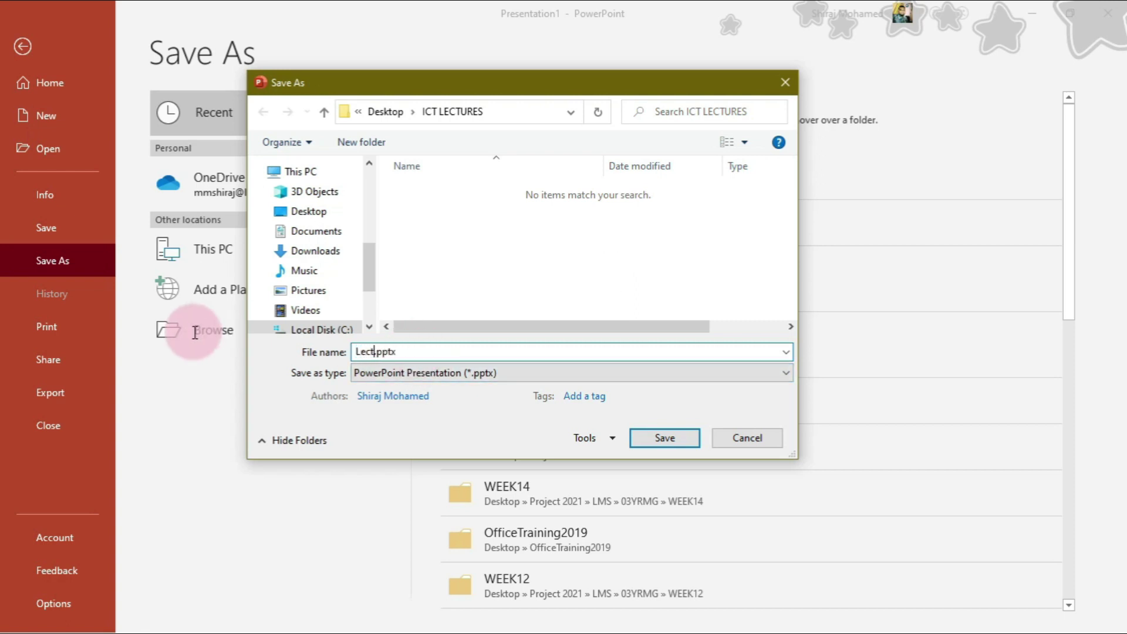
type("01")
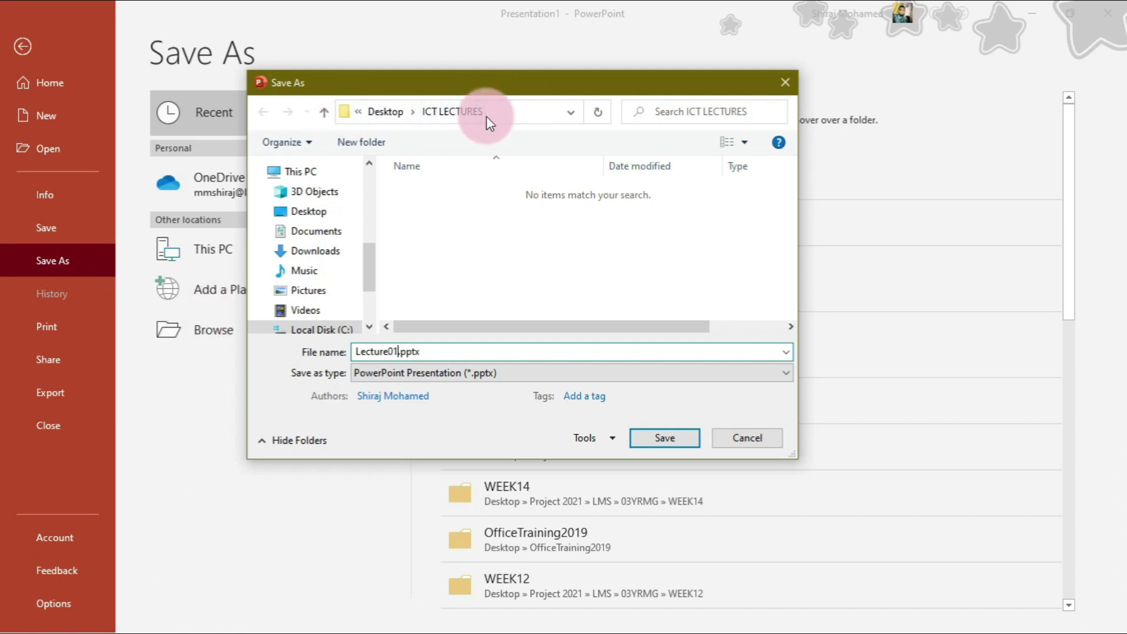
left_click(654, 445)
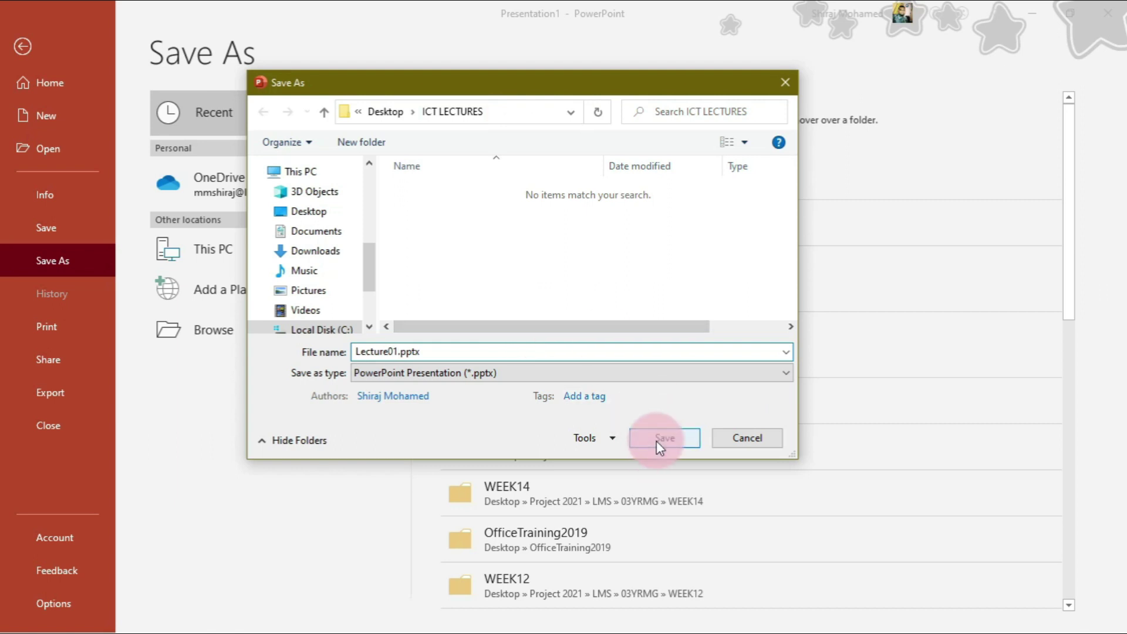